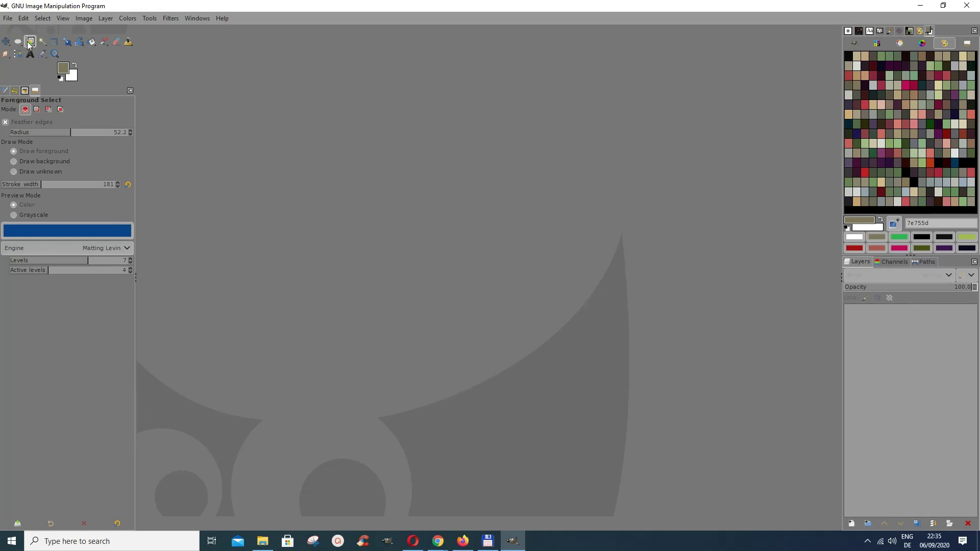
right_click(31, 44)
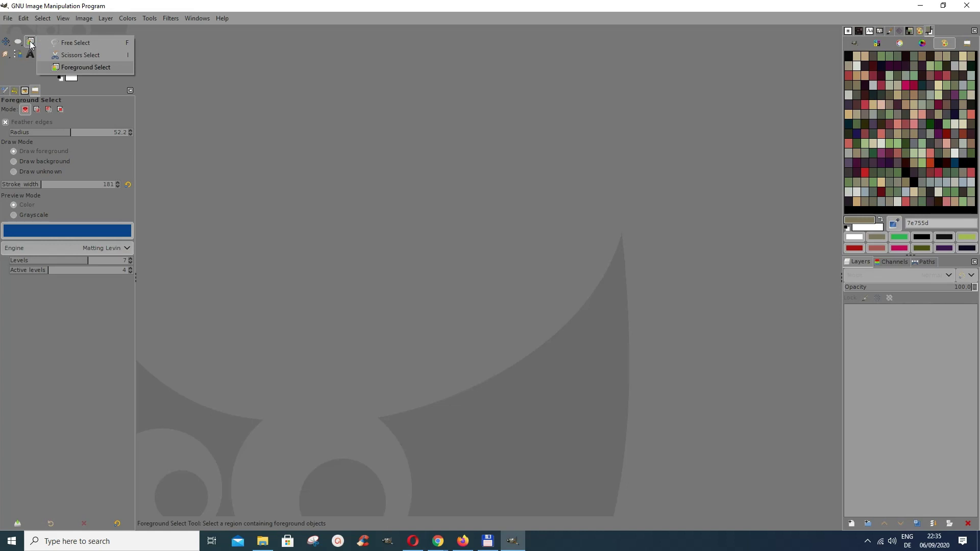
right_click(19, 43)
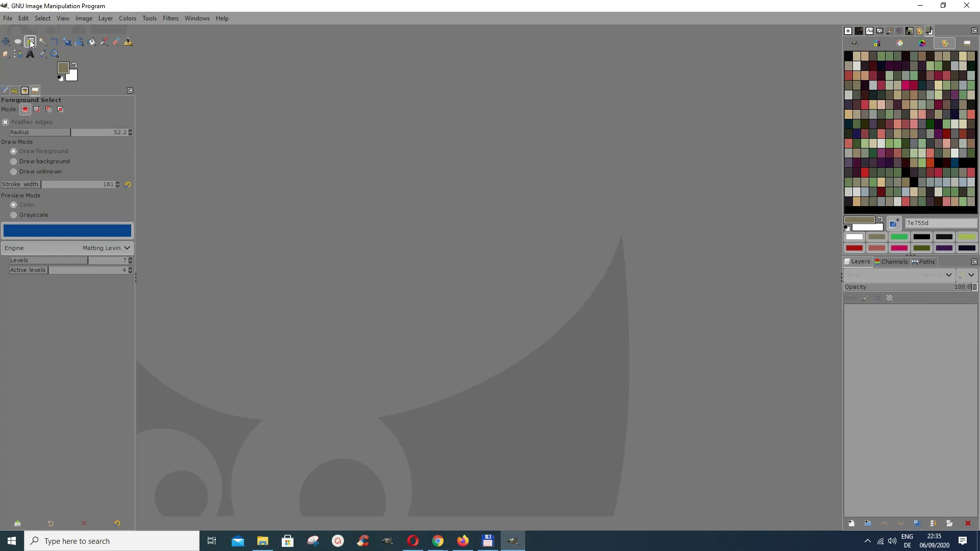
right_click(31, 43)
Open beautiful-1274051_1280.jpg from the recent files in File Explorer as an image in GIMP.
left_click(262, 542)
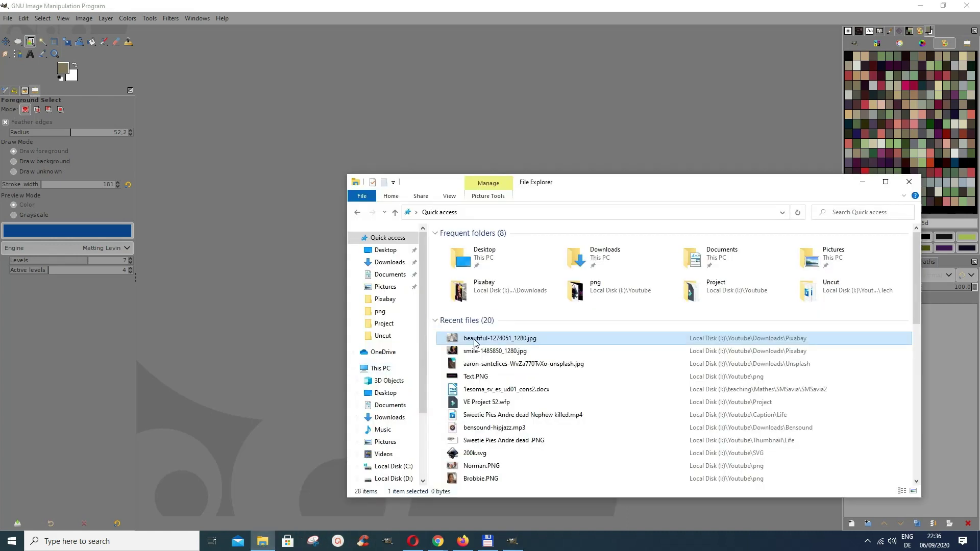
left_click_drag(474, 341, 249, 245)
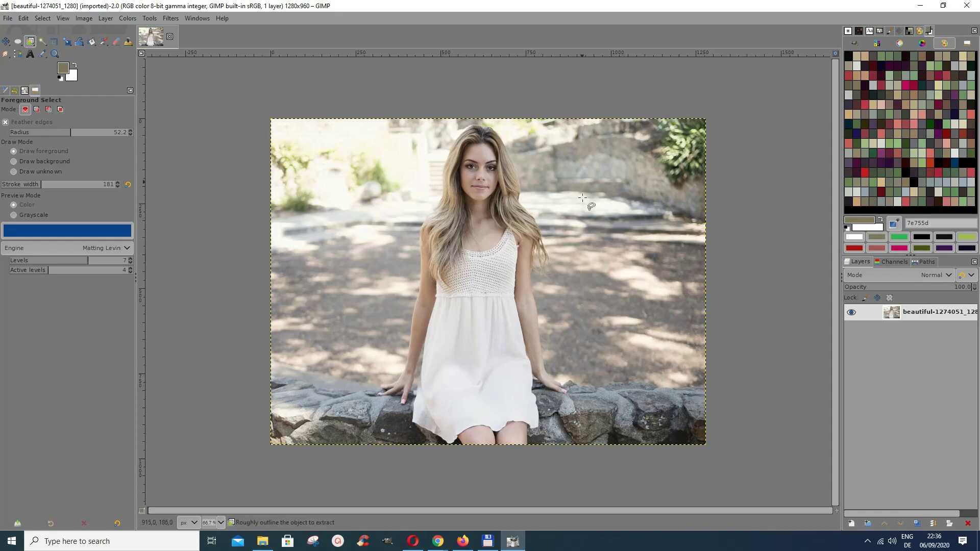
Roughly outline the seated woman with a closed Foreground Select outline, including her hair, hands and dress, and apply it for refining.
left_click(31, 44)
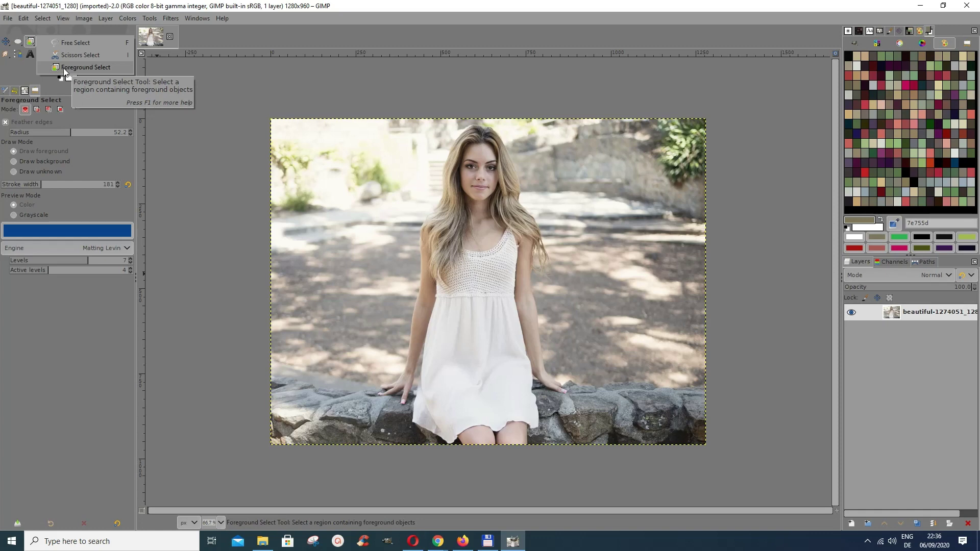
left_click(63, 69)
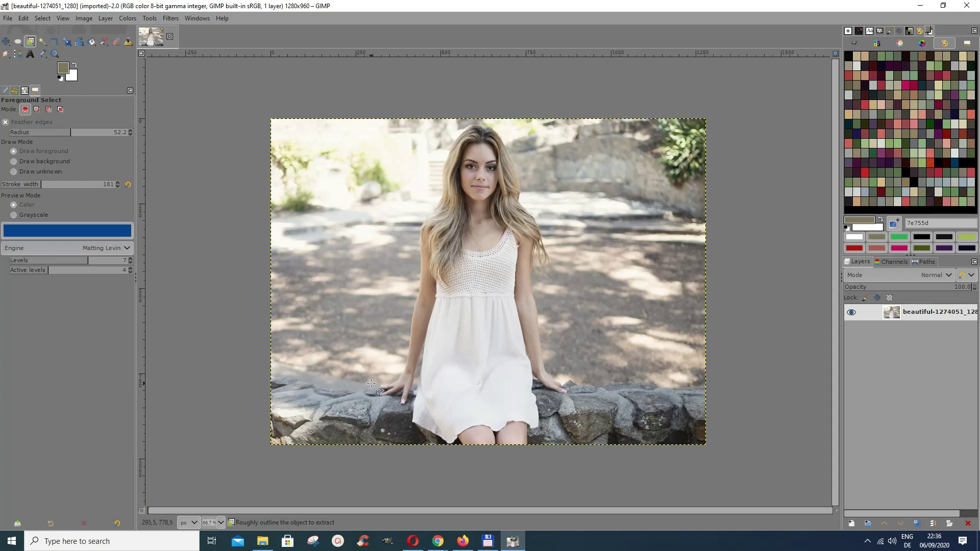
mouse_move(371, 383)
left_mouse_down()
mouse_move(438, 127)
mouse_move(495, 117)
mouse_move(520, 149)
mouse_move(552, 236)
mouse_move(559, 270)
mouse_move(542, 290)
mouse_move(545, 322)
mouse_move(571, 393)
mouse_move(555, 361)
mouse_move(569, 397)
mouse_move(549, 401)
mouse_move(540, 445)
mouse_move(433, 445)
left_mouse_up()
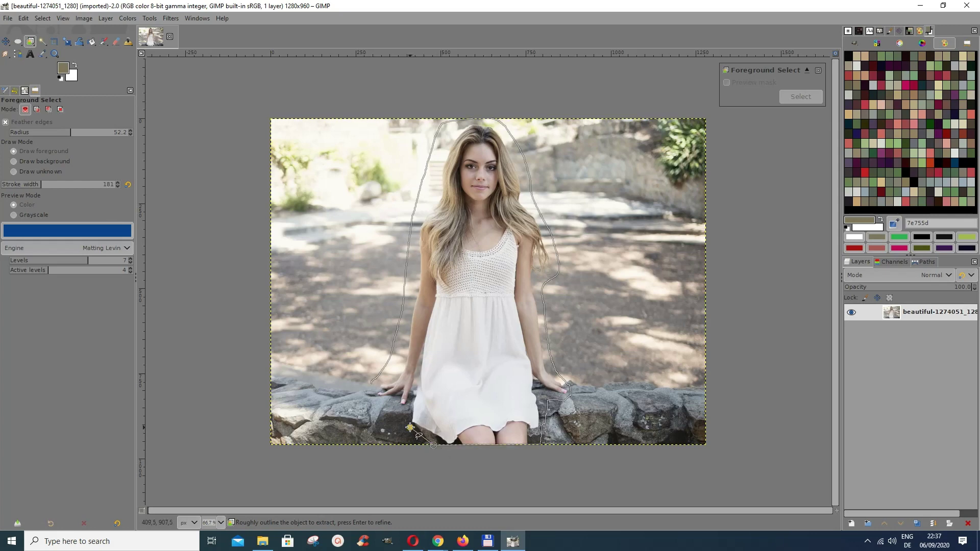
left_click(410, 427)
left_click(402, 415)
left_click(394, 407)
left_click(369, 399)
left_click(371, 383)
key("Return")
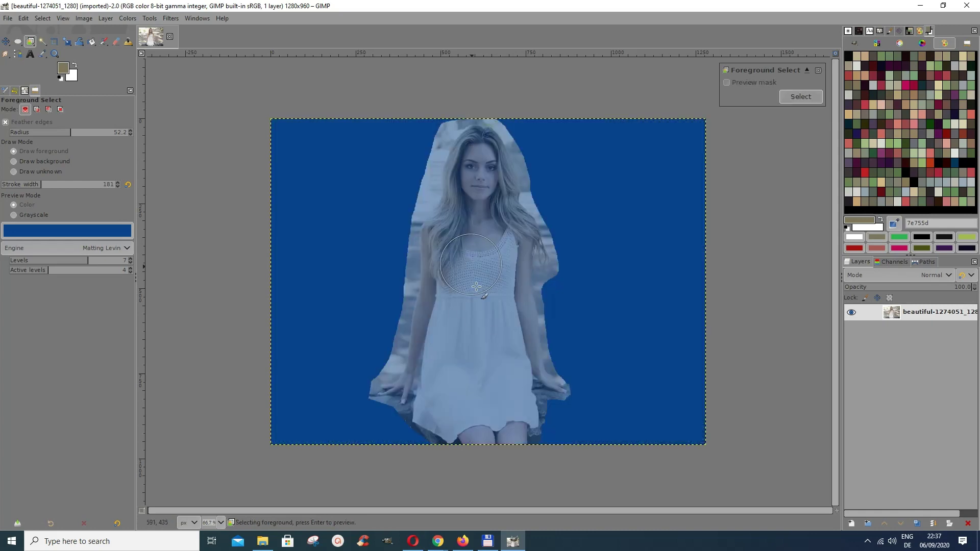
mouse_move(558, 182)
left_mouse_down()
mouse_move(566, 229)
mouse_move(554, 320)
mouse_move(531, 379)
mouse_move(560, 190)
left_mouse_up()
mouse_move(562, 247)
left_mouse_down()
mouse_move(568, 280)
mouse_move(589, 297)
mouse_move(517, 286)
mouse_move(520, 332)
left_mouse_up()
mouse_move(601, 287)
left_mouse_down()
mouse_move(573, 163)
mouse_move(629, 159)
mouse_move(591, 268)
left_mouse_up()
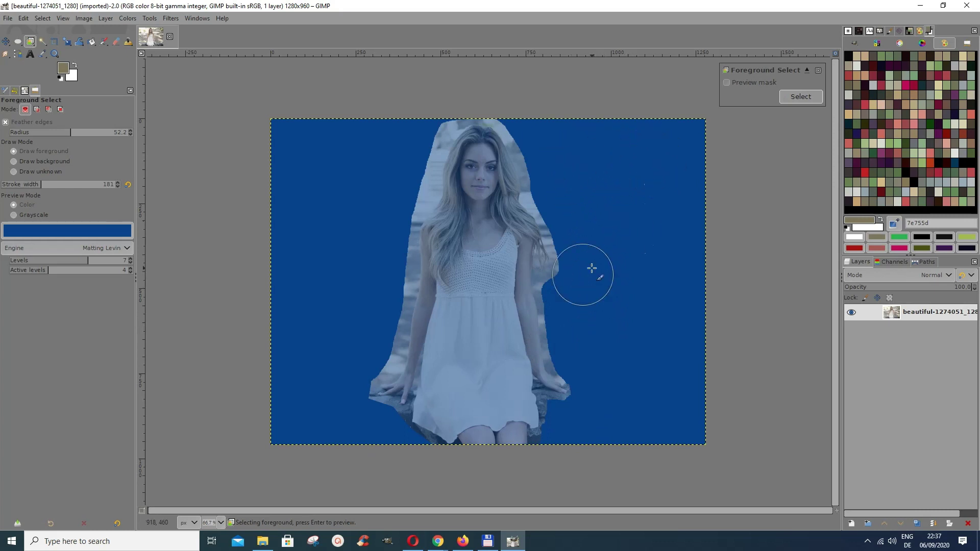
left_click(117, 235)
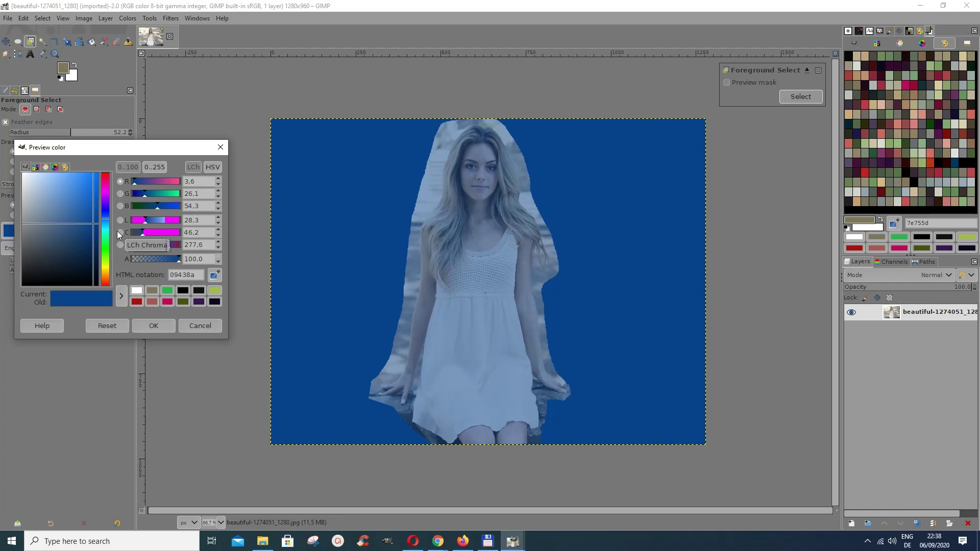
left_click(153, 326)
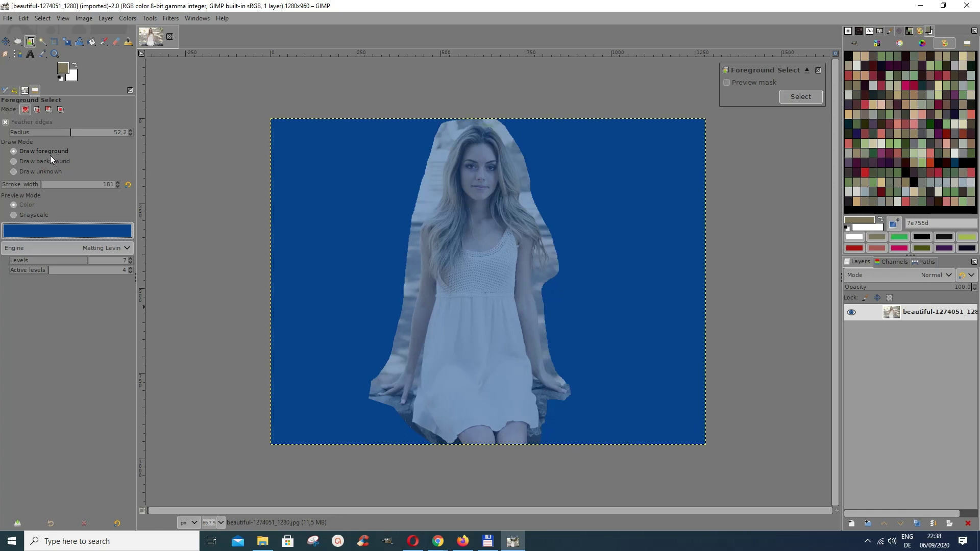
left_click(26, 161)
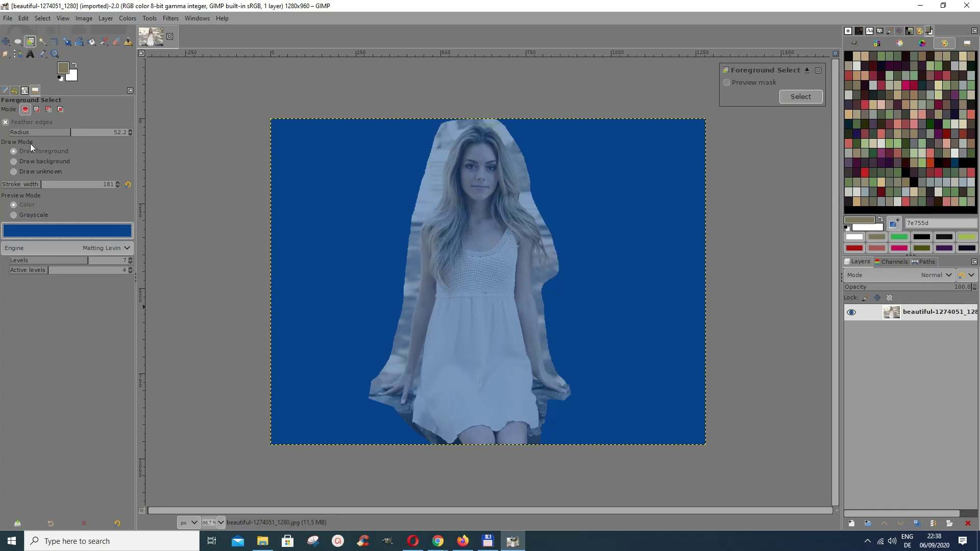
left_click(6, 123)
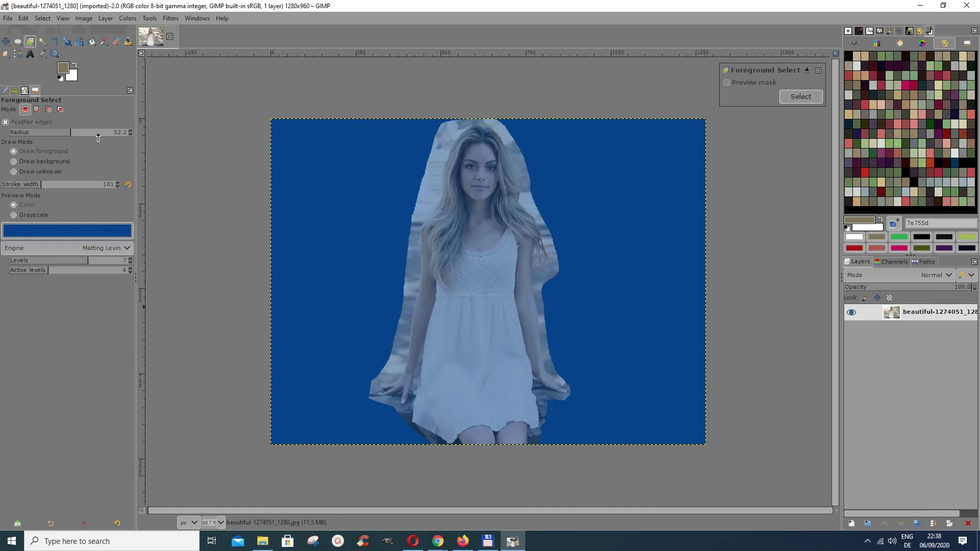
Set the feather radius to 57.8 and paint over the woman's head, hair, dress and arms as foreground, extending past one hand.
mouse_move(98, 138)
left_mouse_down()
mouse_move(67, 135)
mouse_move(77, 132)
left_mouse_up()
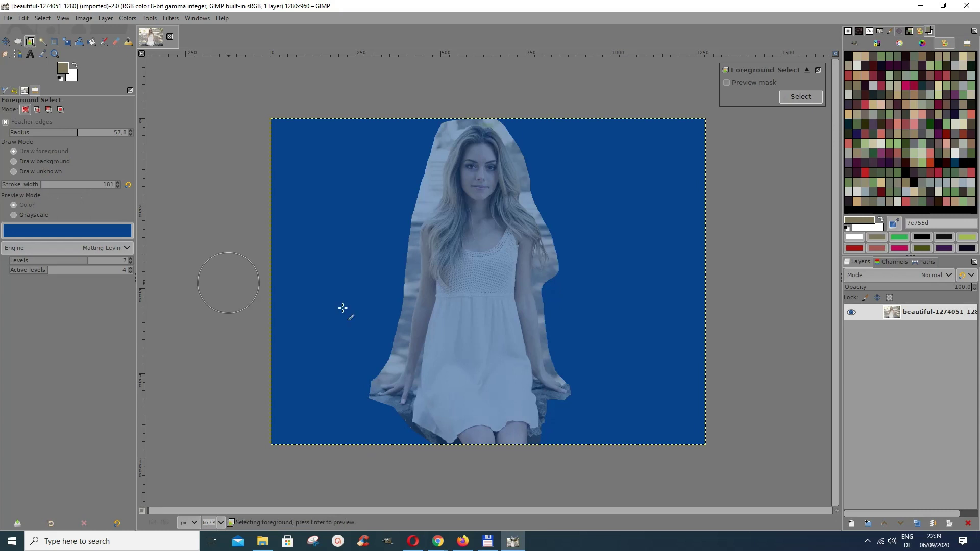
left_click_drag(472, 310, 480, 157)
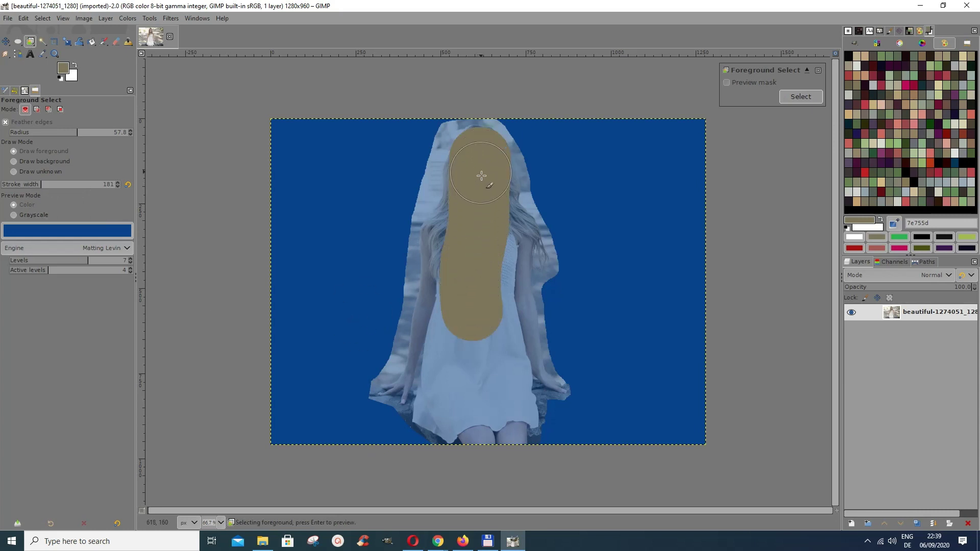
left_click_drag(488, 198, 494, 208)
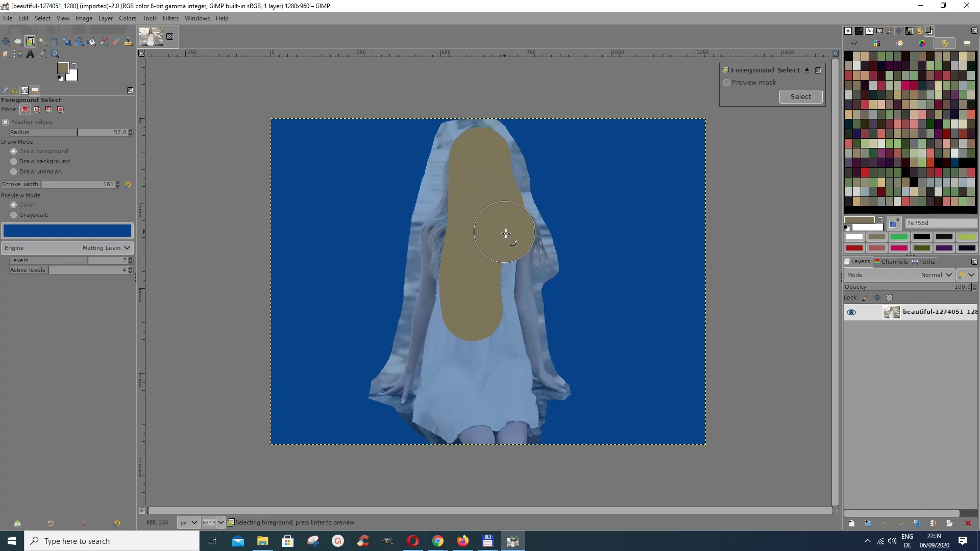
mouse_move(513, 239)
left_mouse_down()
mouse_move(497, 407)
mouse_move(449, 403)
mouse_move(453, 221)
mouse_move(462, 221)
mouse_move(467, 188)
mouse_move(459, 171)
mouse_move(477, 154)
left_mouse_up()
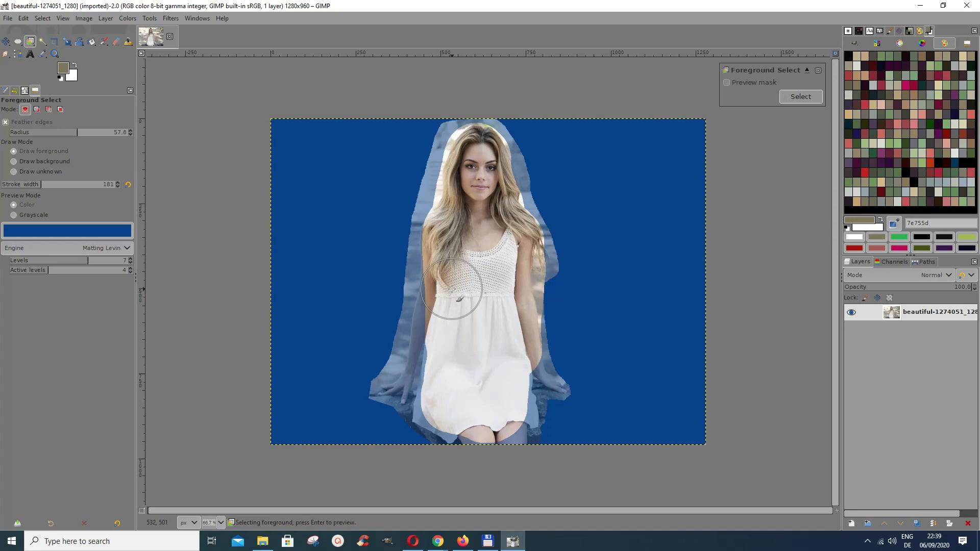
mouse_move(452, 289)
left_mouse_down()
mouse_move(431, 372)
mouse_move(398, 384)
mouse_move(423, 382)
left_mouse_up()
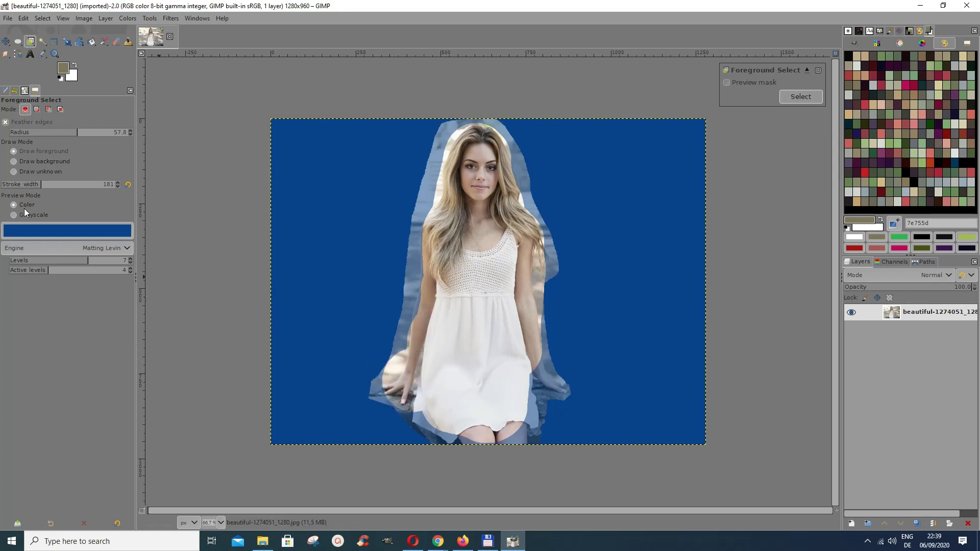
left_click(411, 374)
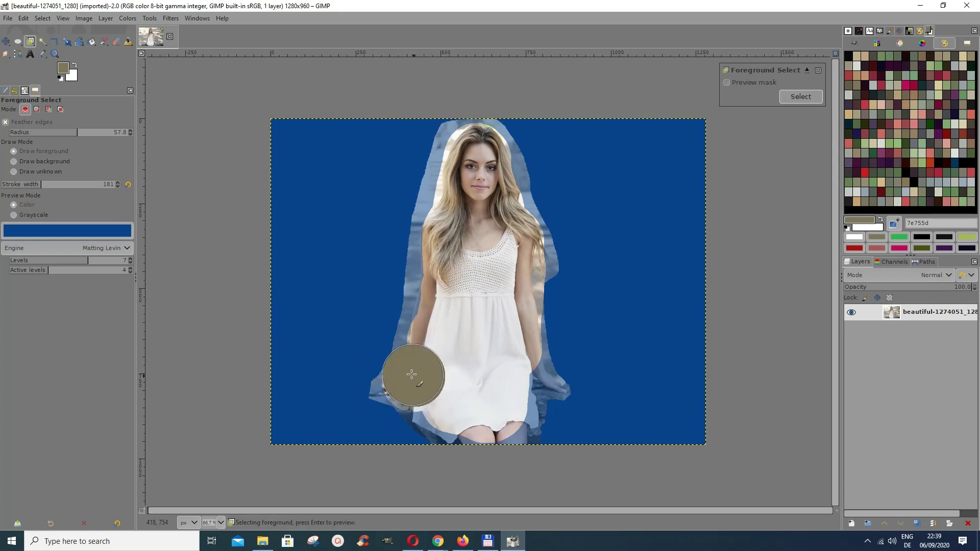
left_click_drag(411, 374, 384, 356)
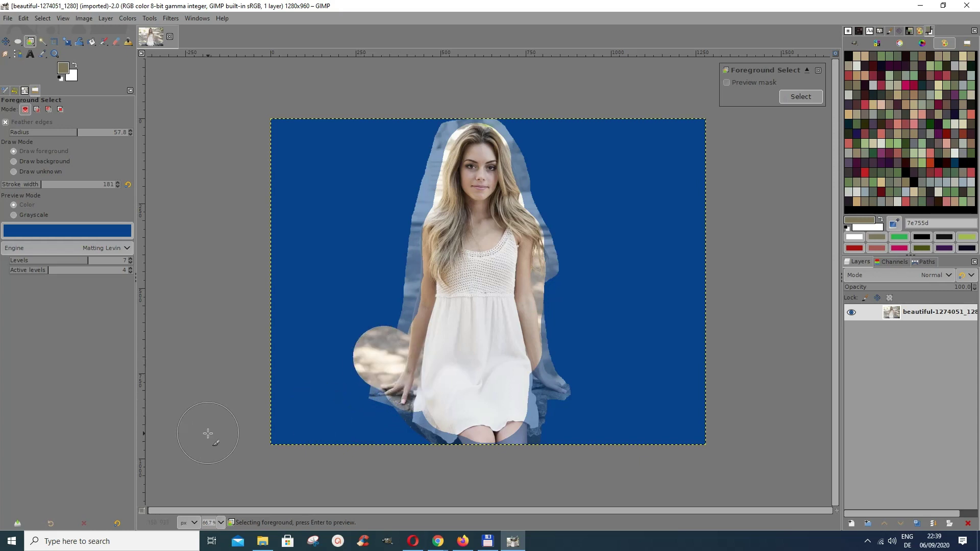
Paint the excess area beside the woman's hand as background and turn on the mask preview.
left_click(13, 162)
left_click_drag(376, 308, 345, 376)
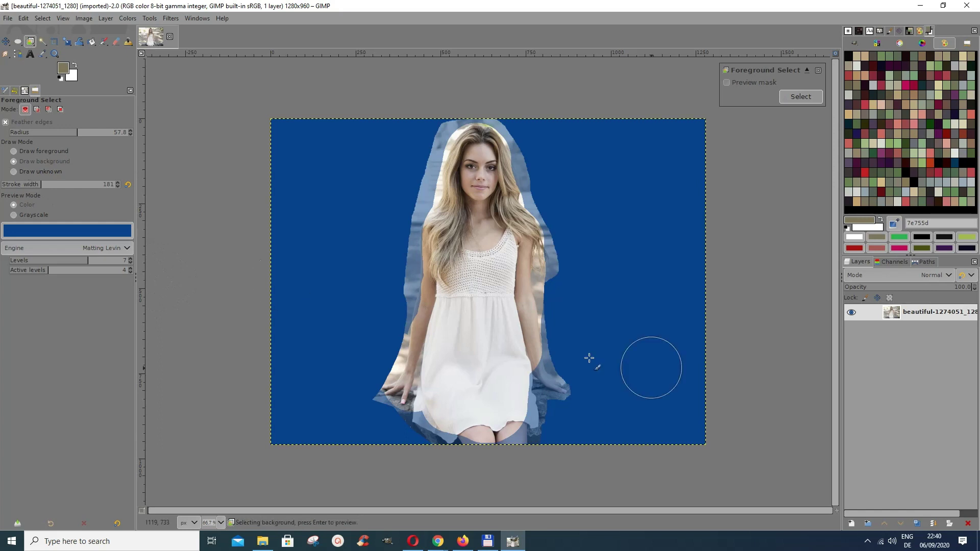
left_click(729, 81)
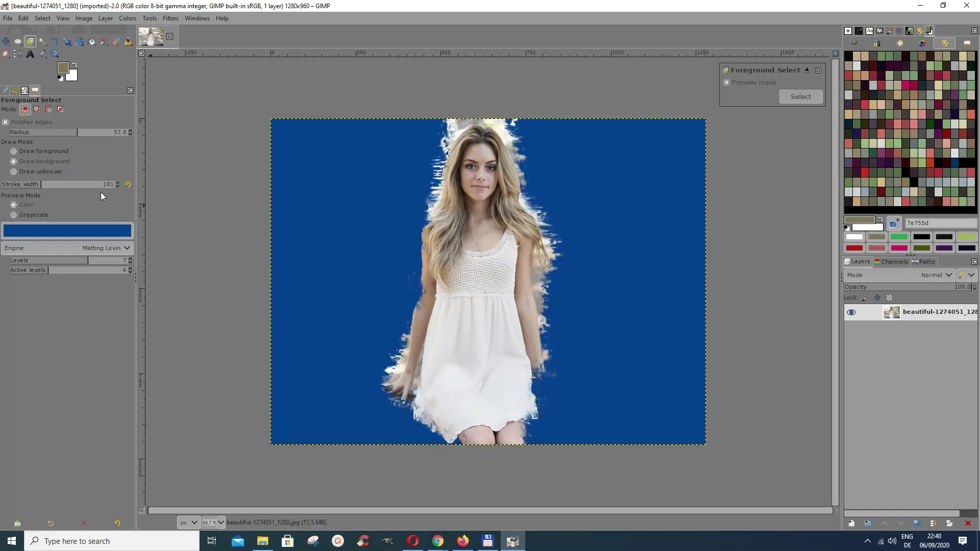
Mark both hands, the arm, the hair edge and the dress as foreground with a stroke width of 50, and convert the mask to a selection.
left_click(14, 152)
left_click(19, 185)
left_click_drag(537, 360, 561, 382)
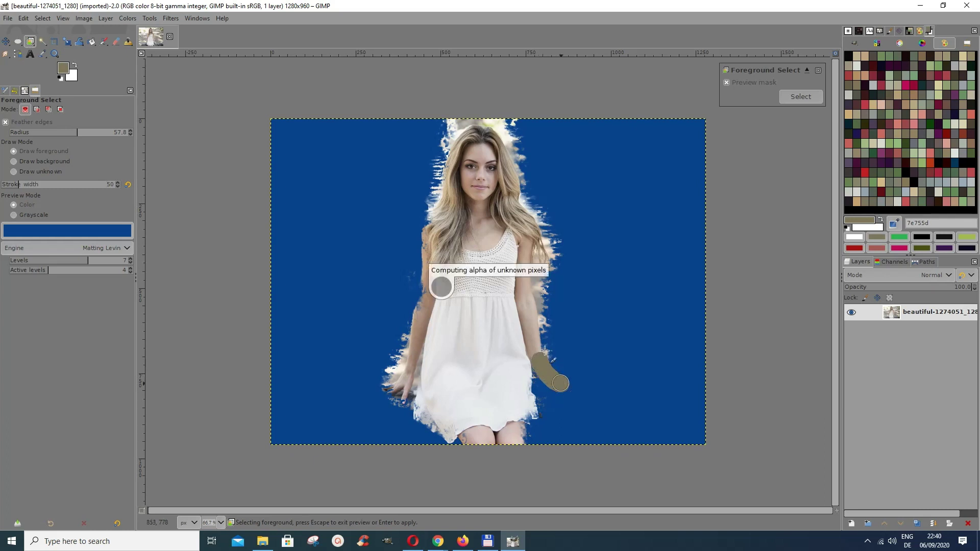
mouse_move(544, 348)
left_mouse_down()
mouse_move(560, 384)
mouse_move(556, 393)
mouse_move(539, 380)
mouse_move(536, 388)
mouse_move(556, 398)
mouse_move(572, 386)
left_mouse_up()
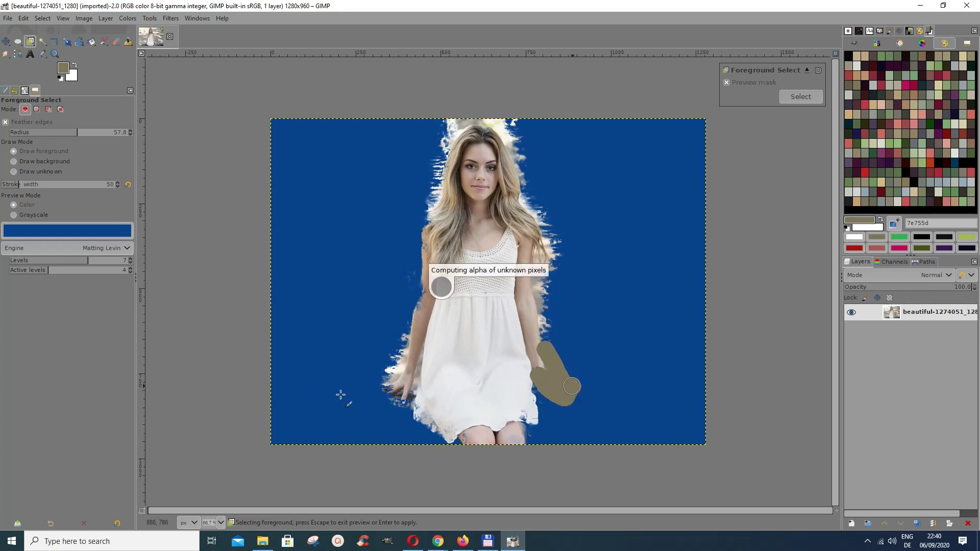
mouse_move(384, 398)
left_mouse_down()
mouse_move(395, 389)
mouse_move(413, 411)
mouse_move(384, 388)
mouse_move(414, 418)
left_mouse_up()
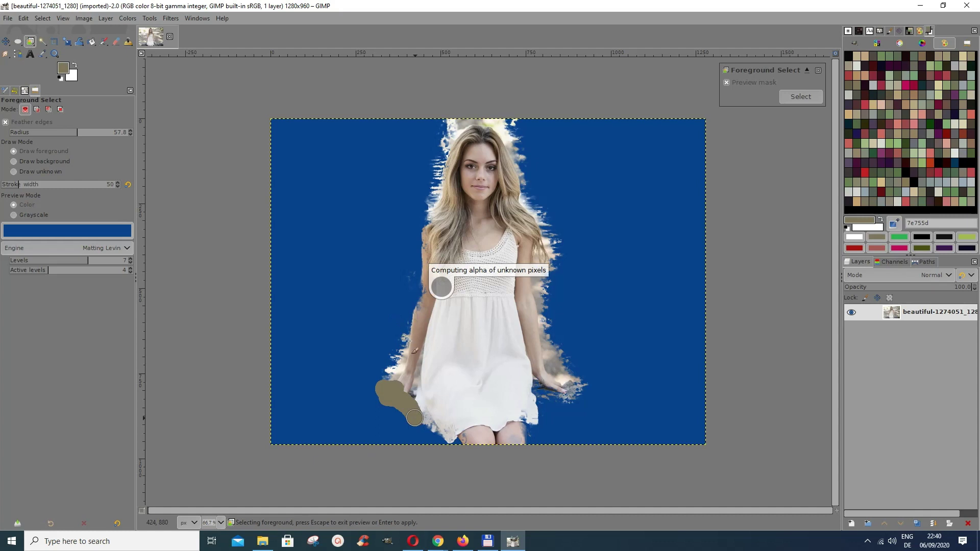
left_click_drag(406, 340, 453, 136)
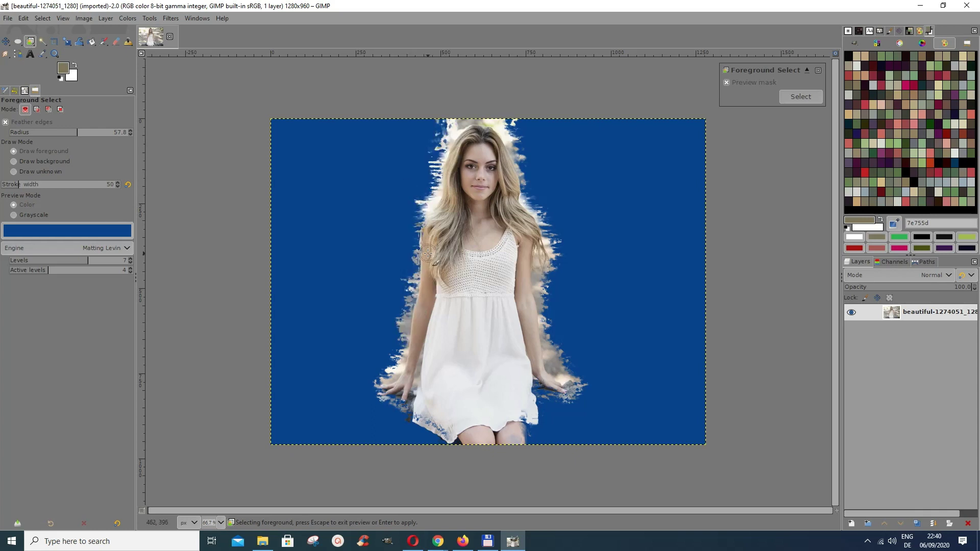
left_click_drag(427, 256, 435, 221)
mouse_move(397, 397)
left_mouse_down()
mouse_move(453, 436)
mouse_move(530, 420)
mouse_move(515, 414)
mouse_move(510, 269)
mouse_move(481, 323)
mouse_move(492, 245)
mouse_move(472, 266)
mouse_move(468, 371)
left_mouse_up()
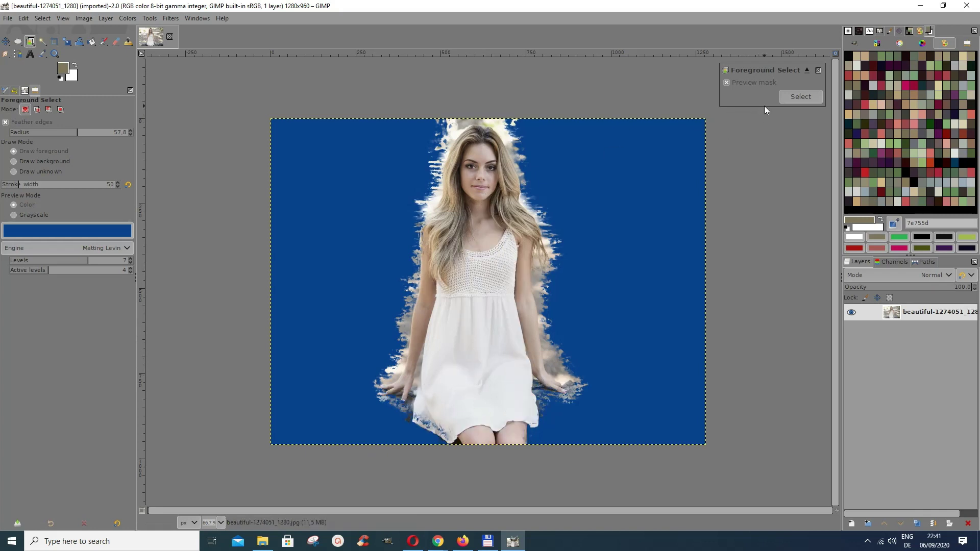
left_click(800, 98)
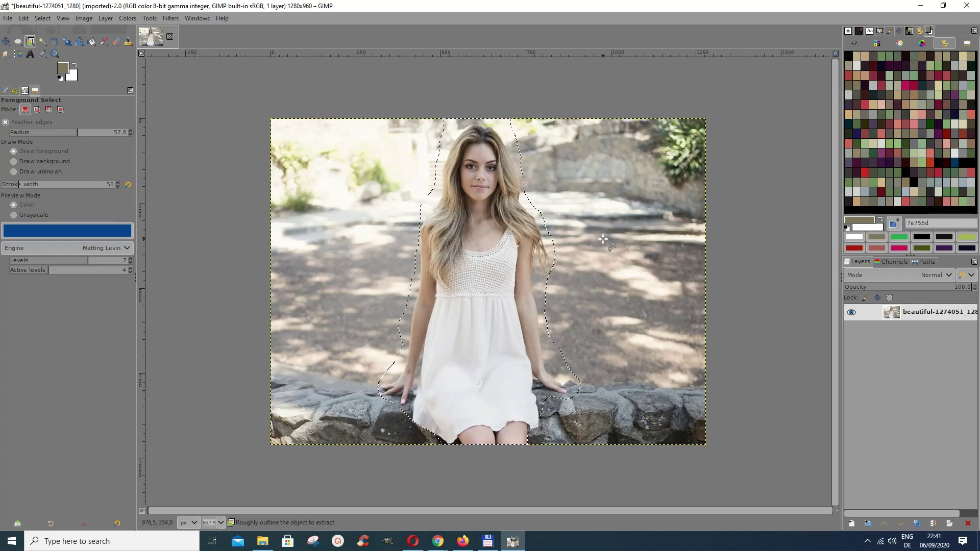
Copy the selected woman, paste her as a new layer and hide the original photo layer.
right_click(490, 259)
mouse_move(510, 289)
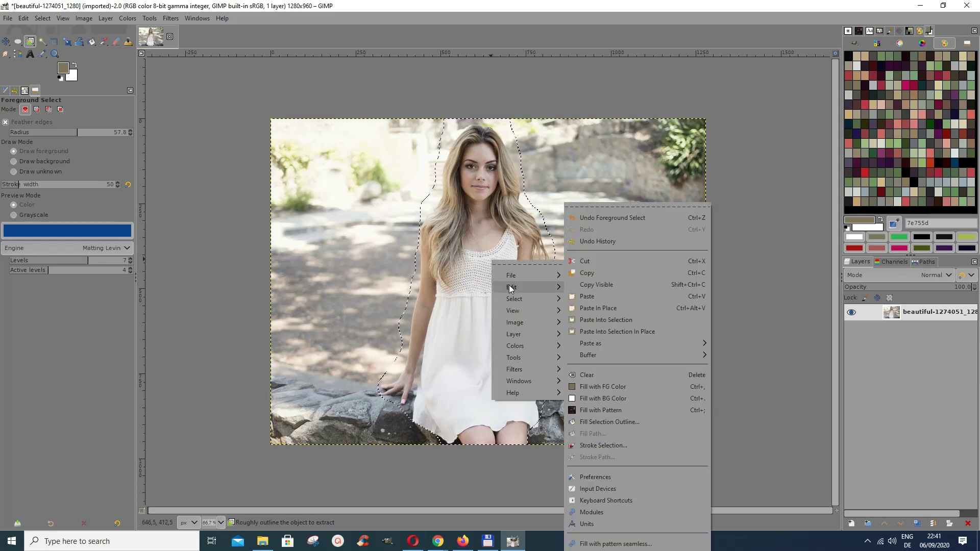
left_click(584, 275)
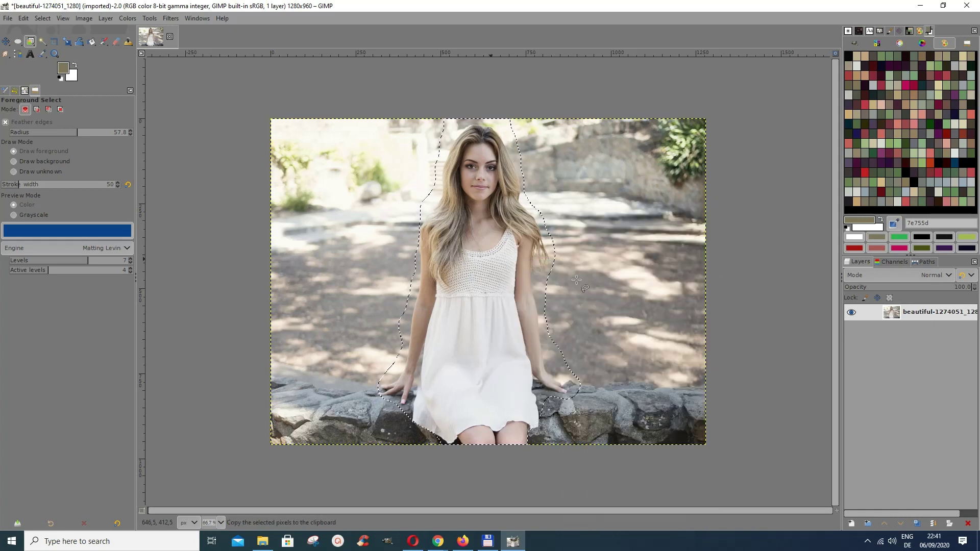
right_click(490, 280)
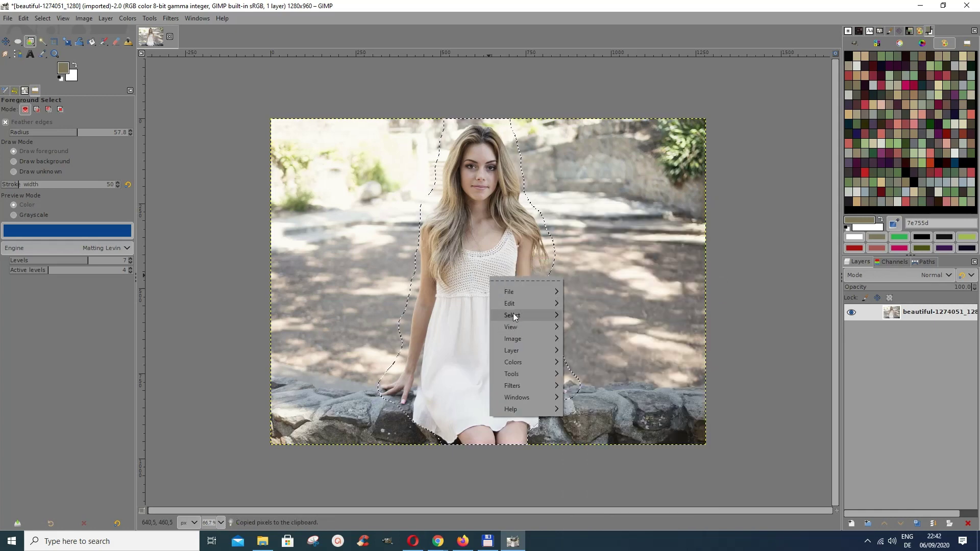
mouse_move(514, 305)
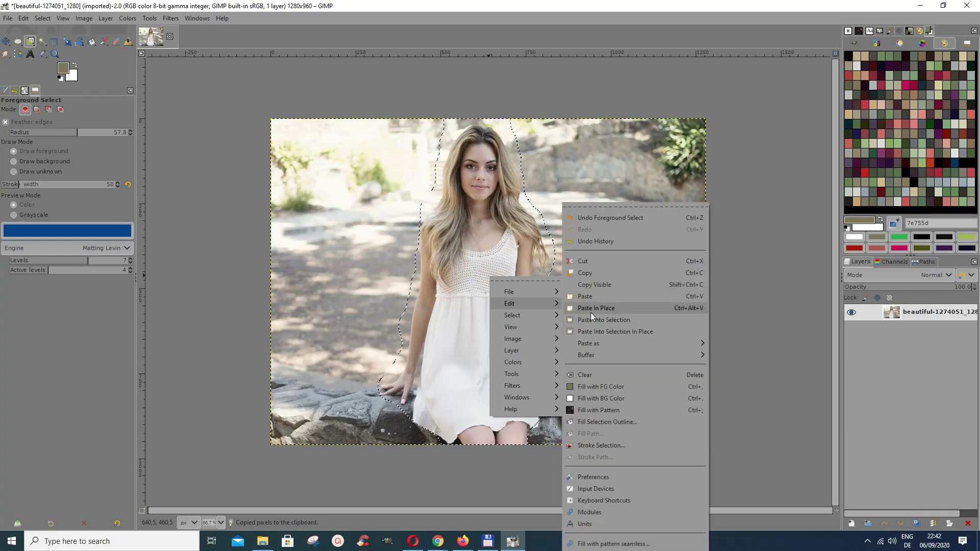
mouse_move(592, 343)
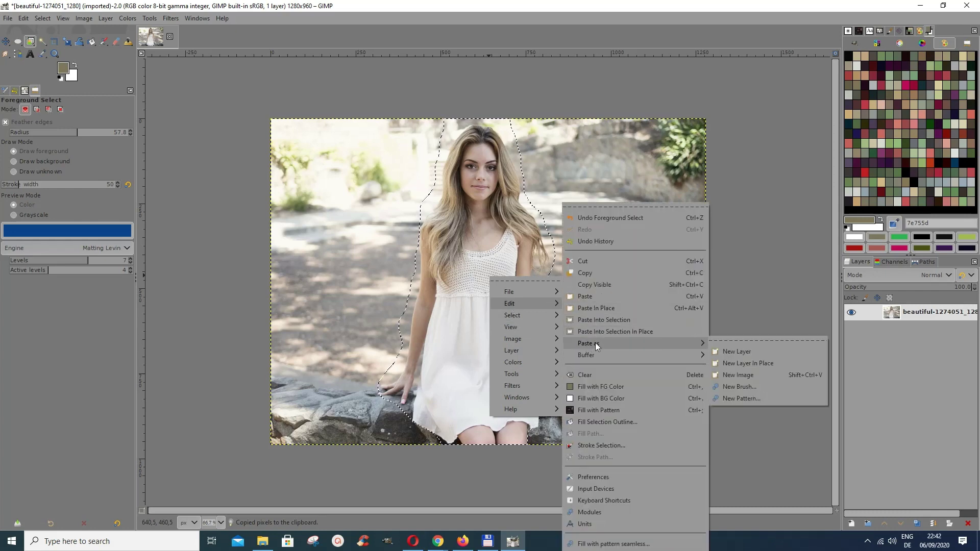
left_click(727, 348)
left_click(851, 329)
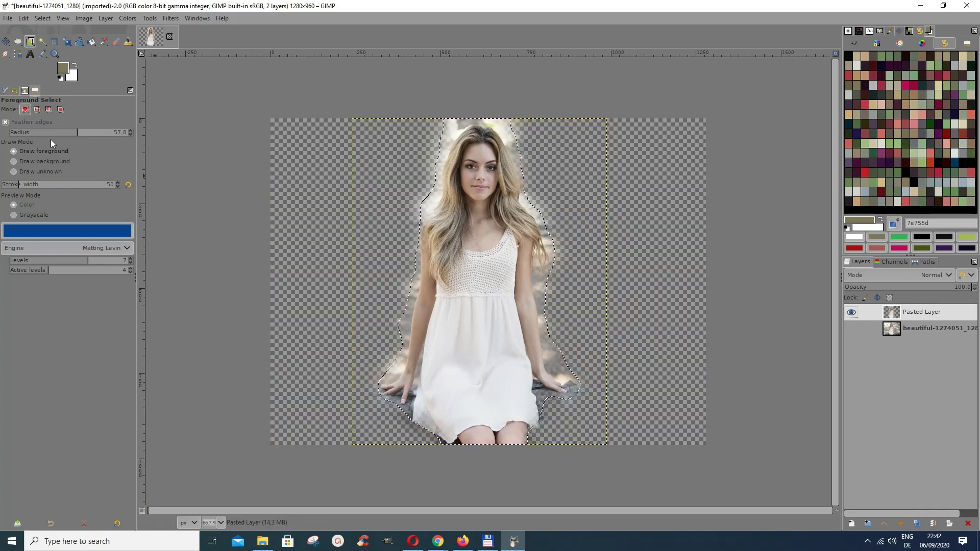
Clear the selection and switch to the Free Select tool with a feather radius of 48.7.
left_click(43, 19)
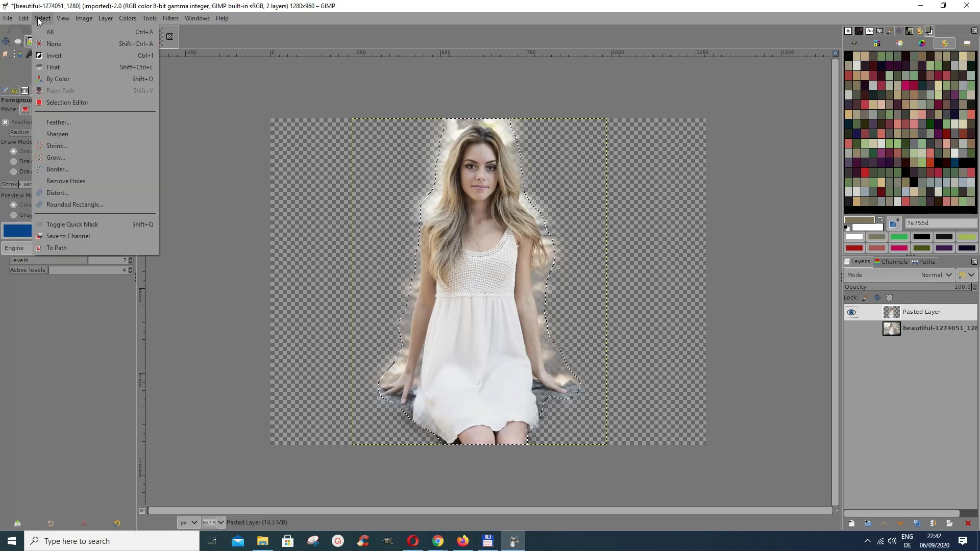
left_click(45, 47)
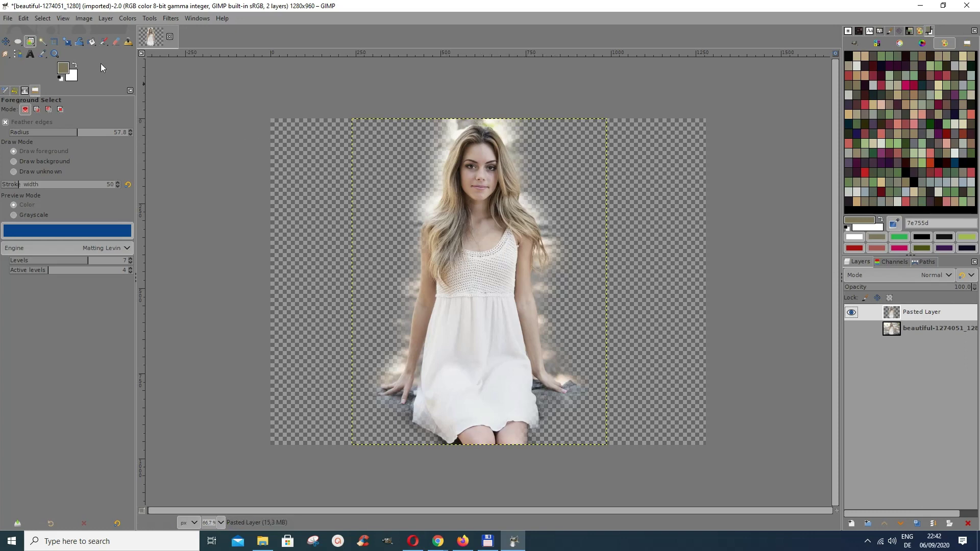
left_click(31, 42)
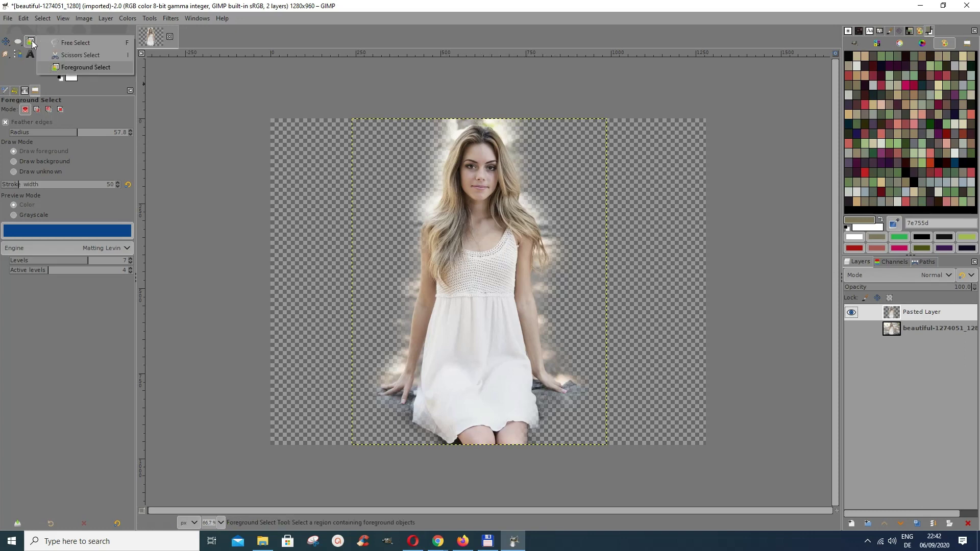
left_click(68, 43)
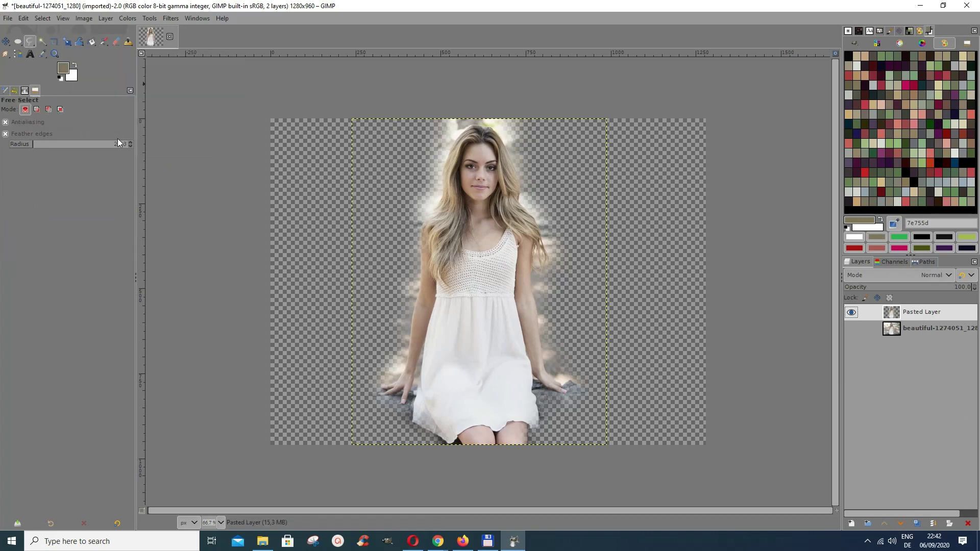
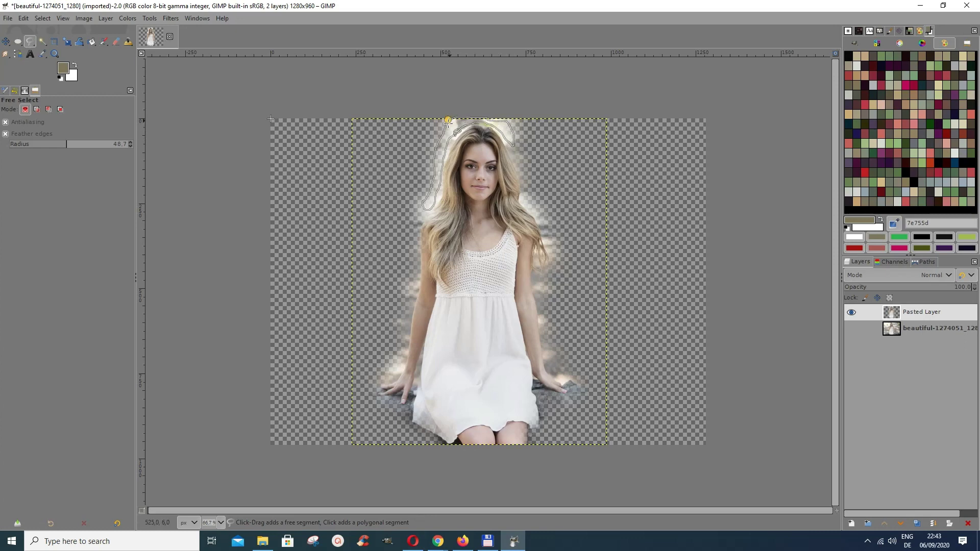
Outline the background remnant beside and above the woman's head with Free Select, delete it and clear the selection.
key("Return")
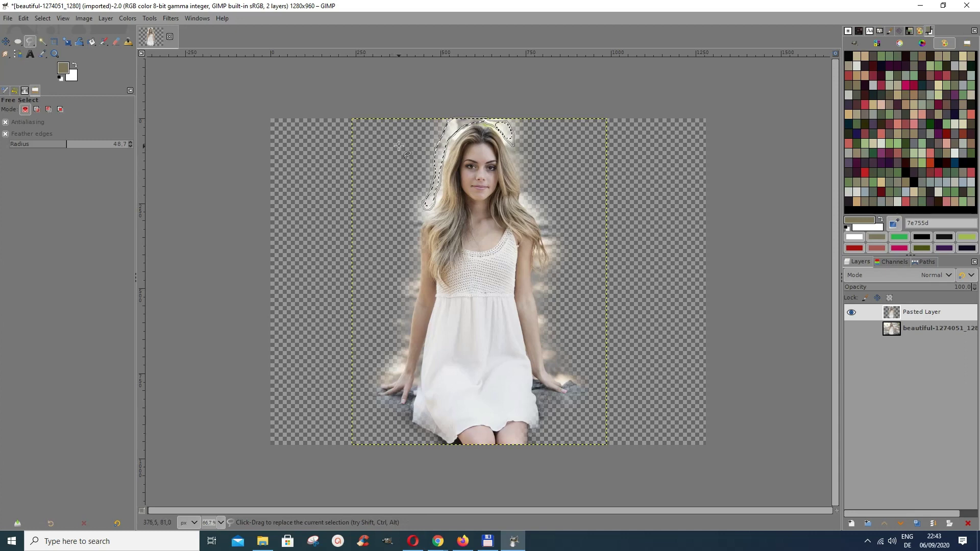
key("ctrl+shift+a")
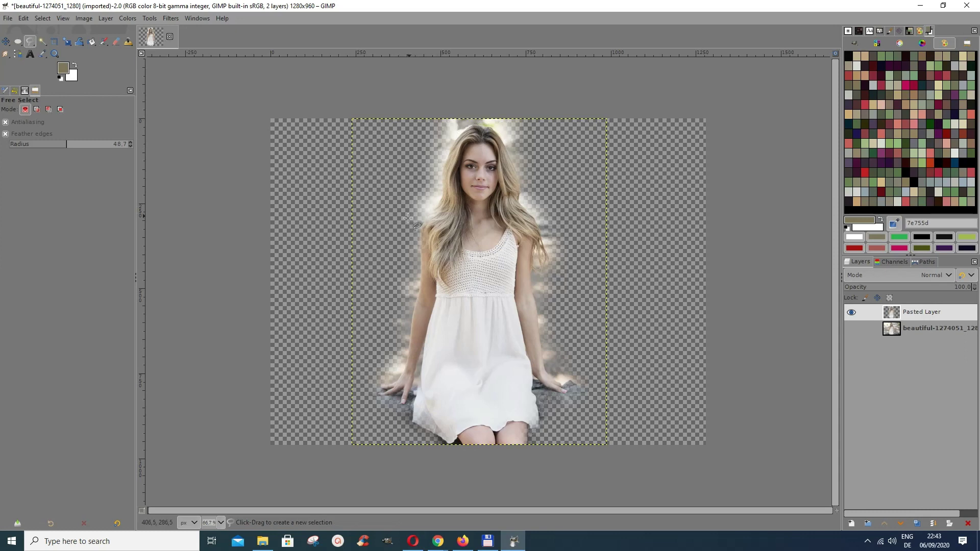
mouse_move(420, 213)
left_mouse_down()
mouse_move(460, 128)
mouse_move(491, 124)
mouse_move(511, 144)
mouse_move(507, 120)
mouse_move(448, 119)
mouse_move(423, 167)
mouse_move(420, 214)
left_mouse_up()
key("Return")
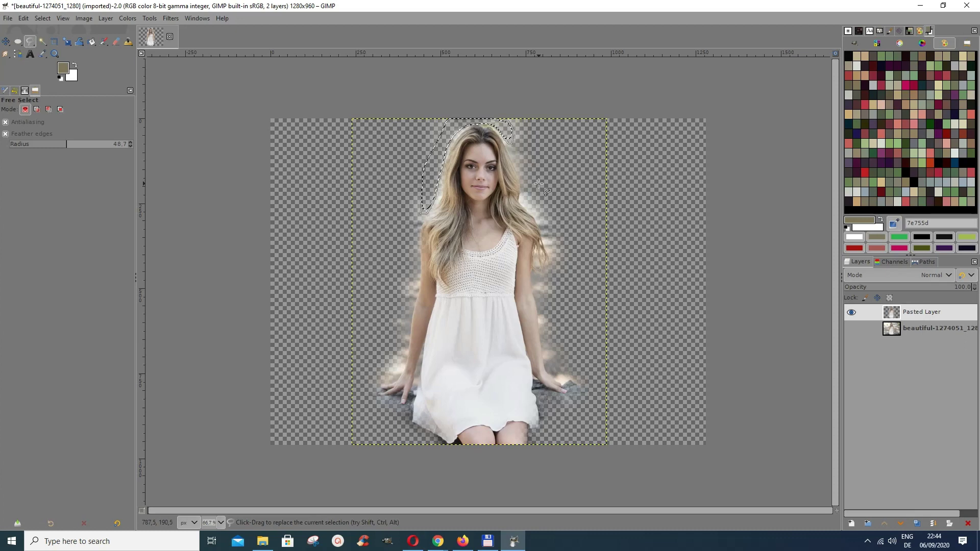
left_click(47, 19)
left_click(51, 43)
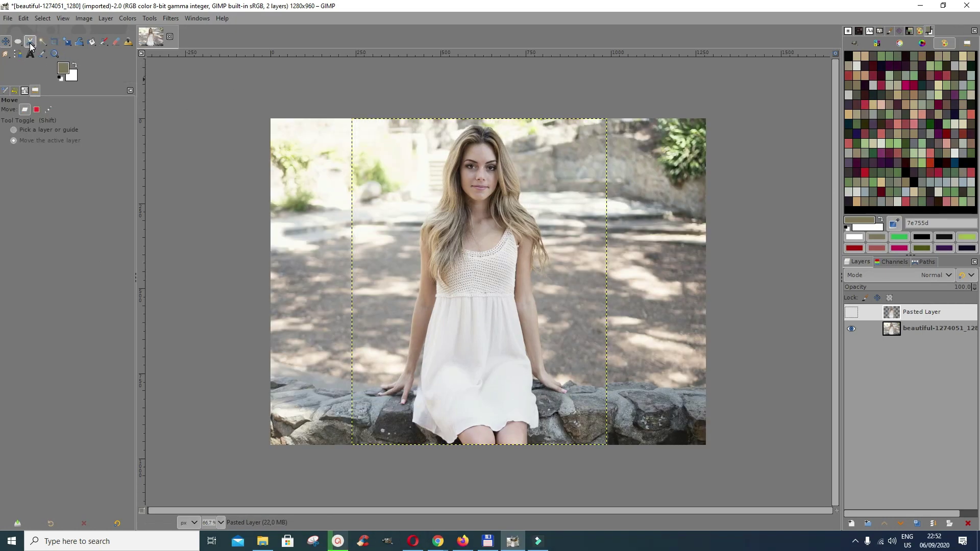
Start a Scissors Select outline at the fingertips of the hand on the photo's left and trace up the arm to the shoulder-level hair.
left_click(30, 46)
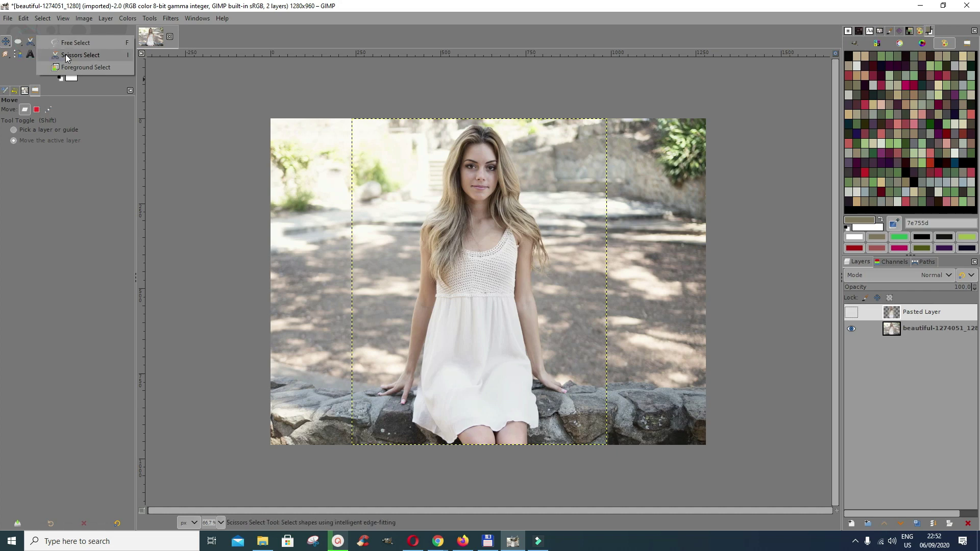
left_click(67, 56)
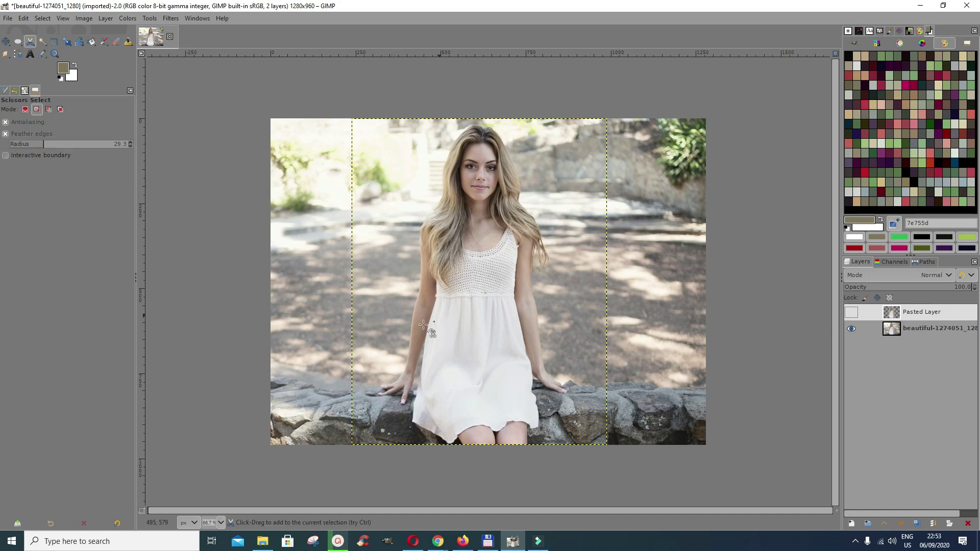
left_click(376, 380)
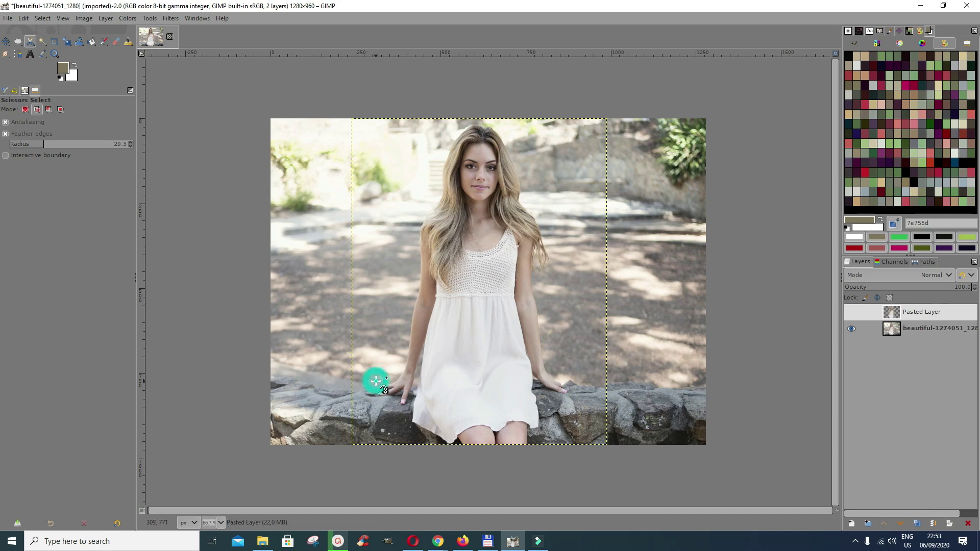
left_click(390, 380)
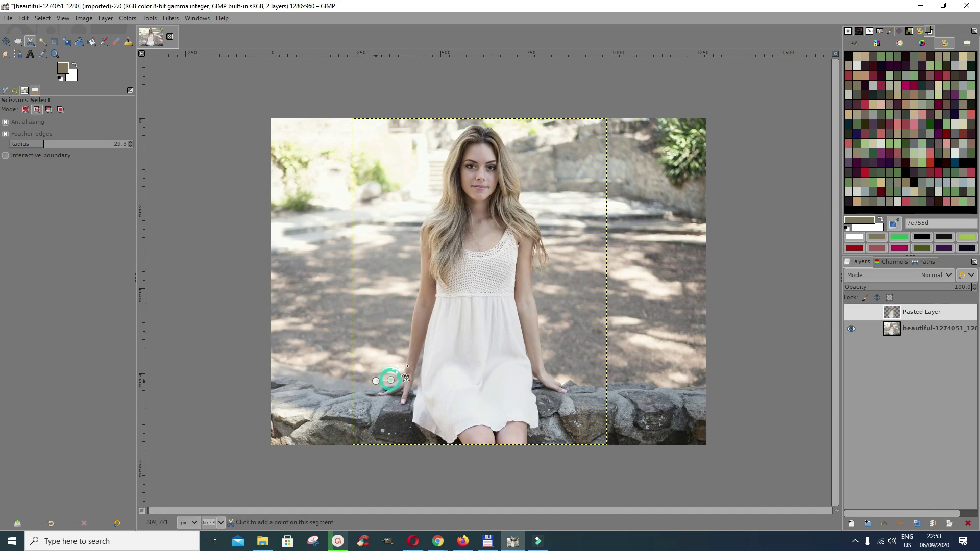
left_click(400, 373)
left_click(403, 362)
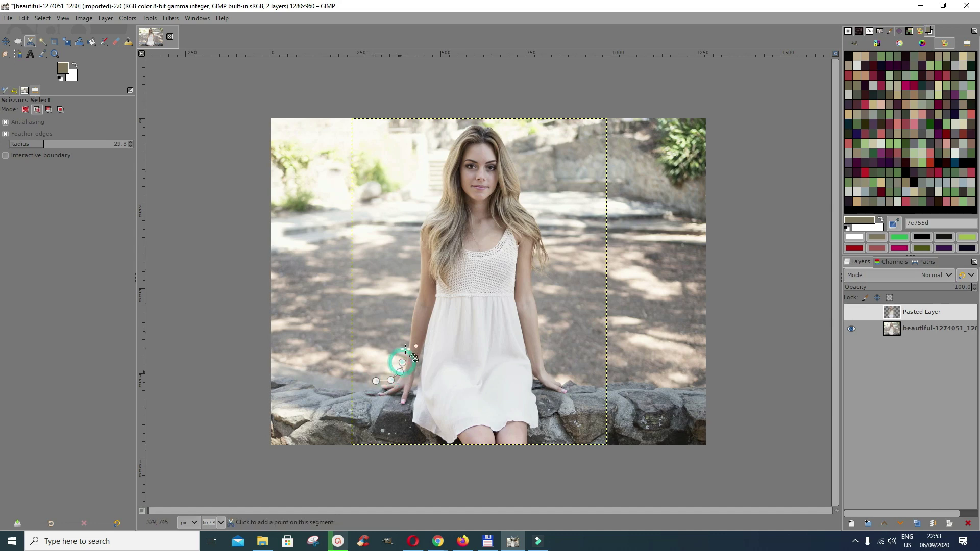
left_click(405, 349)
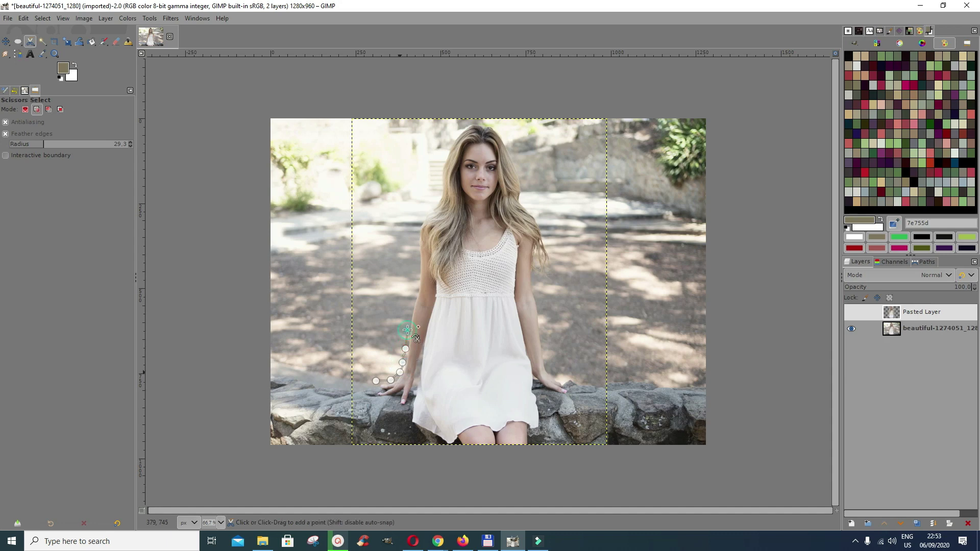
left_click(417, 265)
left_click(419, 216)
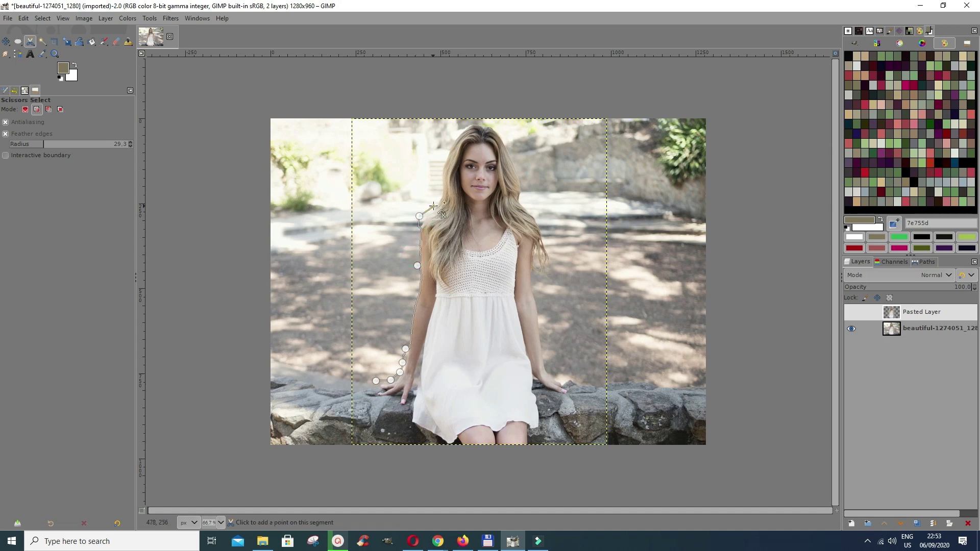
Continue the scissors outline around the hair, over the top of the head and down to the hair tips opposite.
left_click(443, 178)
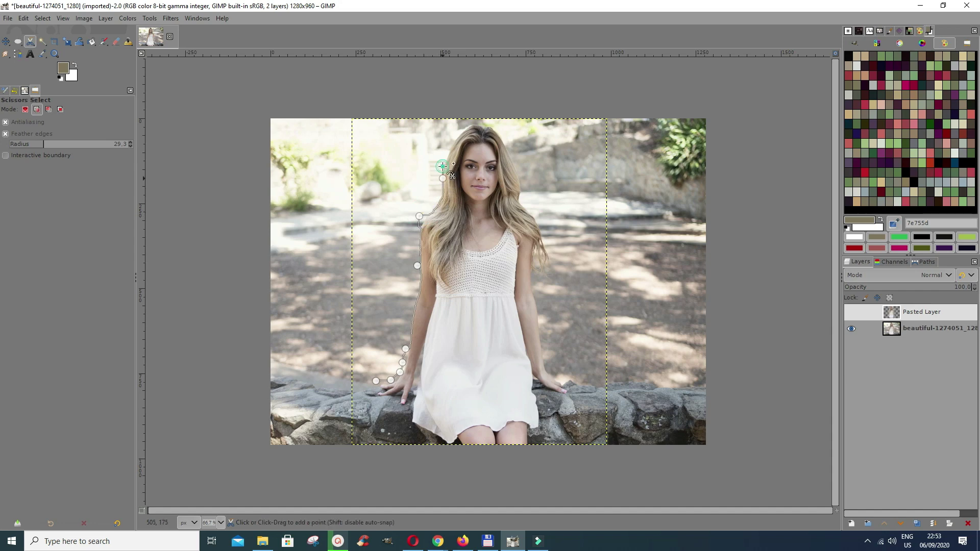
left_click(456, 136)
left_click(521, 174)
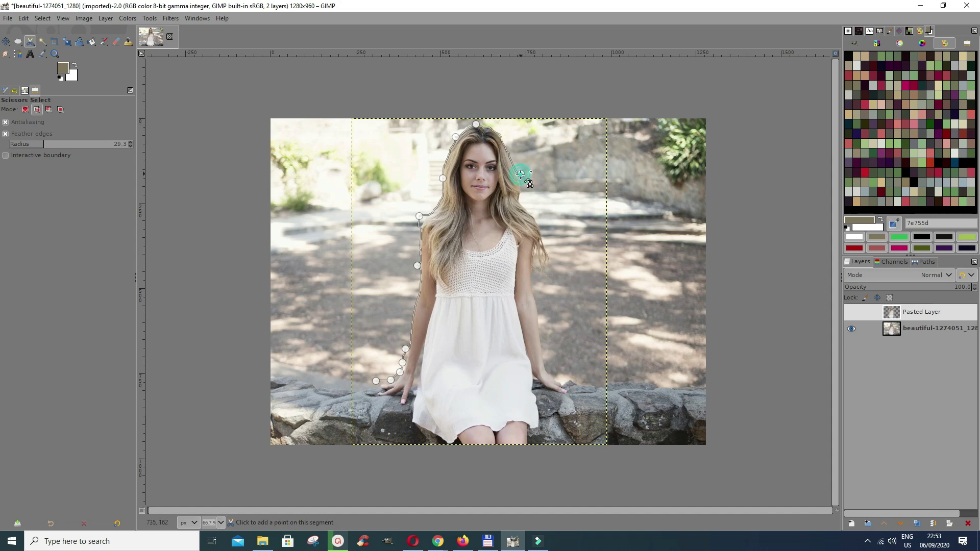
left_click(542, 233)
left_click(556, 279)
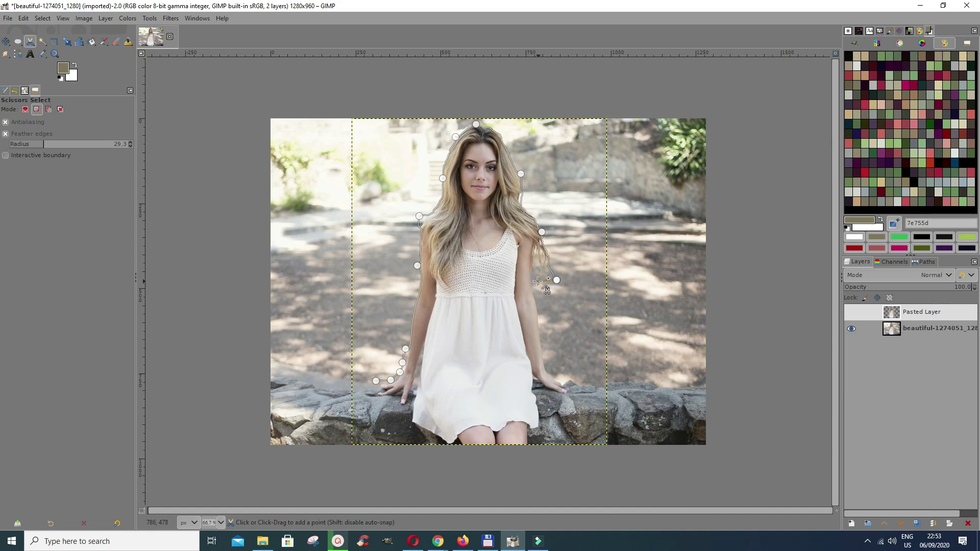
Trace the scissors outline down the arm on the photo's right and around the fingertips to the hand's underside.
left_click(534, 283)
left_click(541, 323)
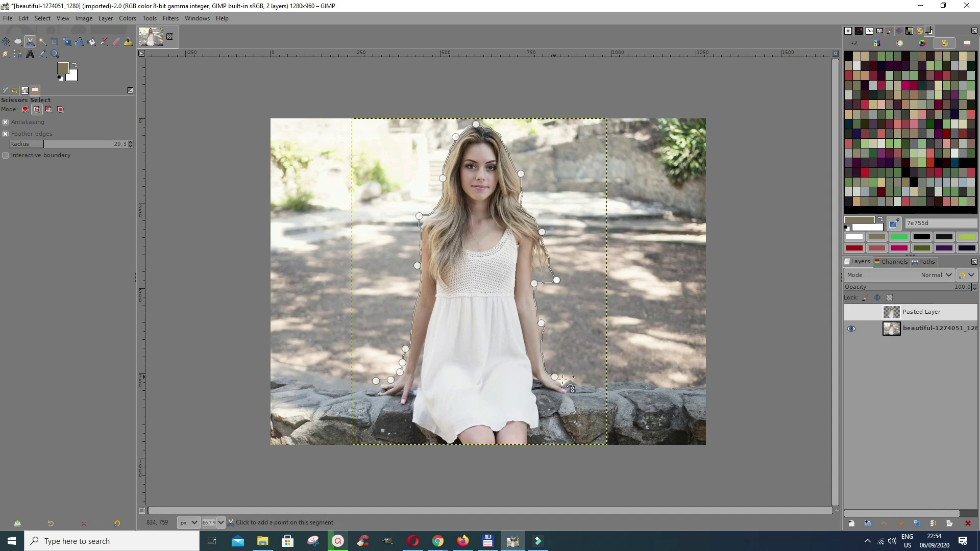
left_click(554, 377)
left_click(568, 391)
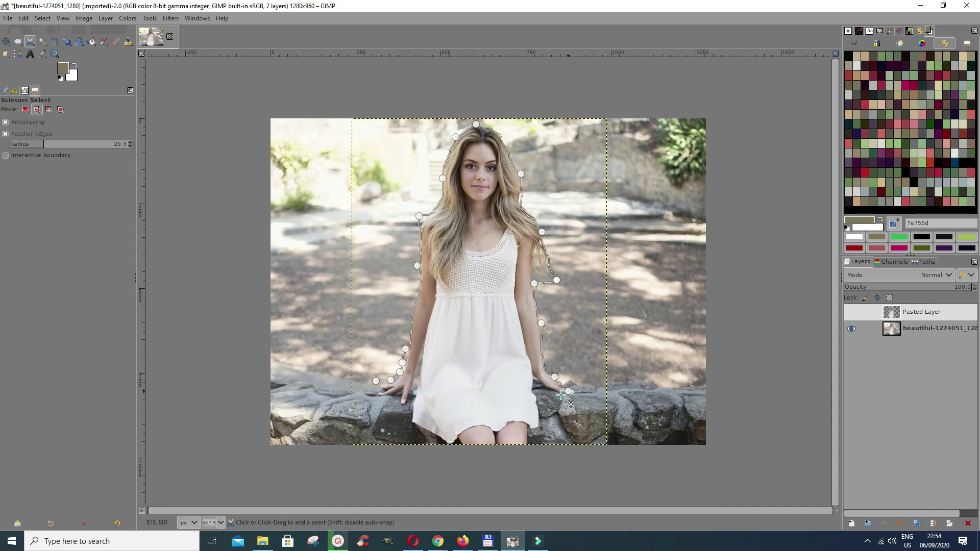
left_click(561, 395)
left_click(550, 395)
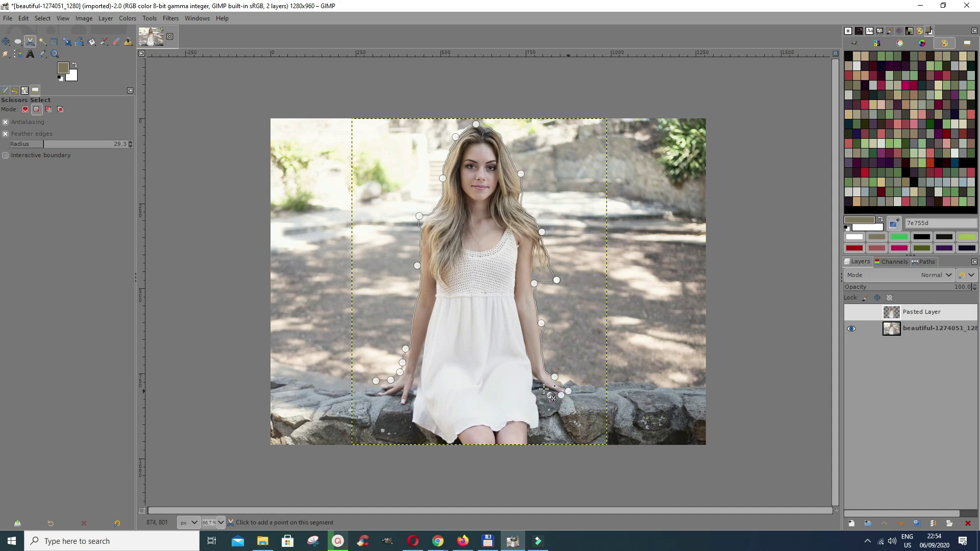
Extend the scissors outline from beneath the hand down the side of the dress to the photo's lower edge.
left_click(544, 391)
left_click(541, 393)
left_click(540, 405)
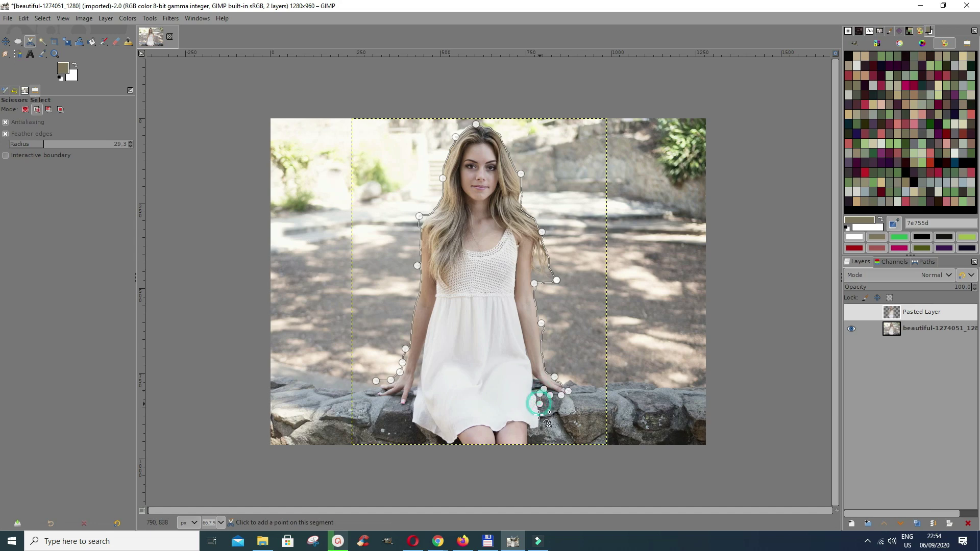
left_click(541, 418)
left_click(538, 432)
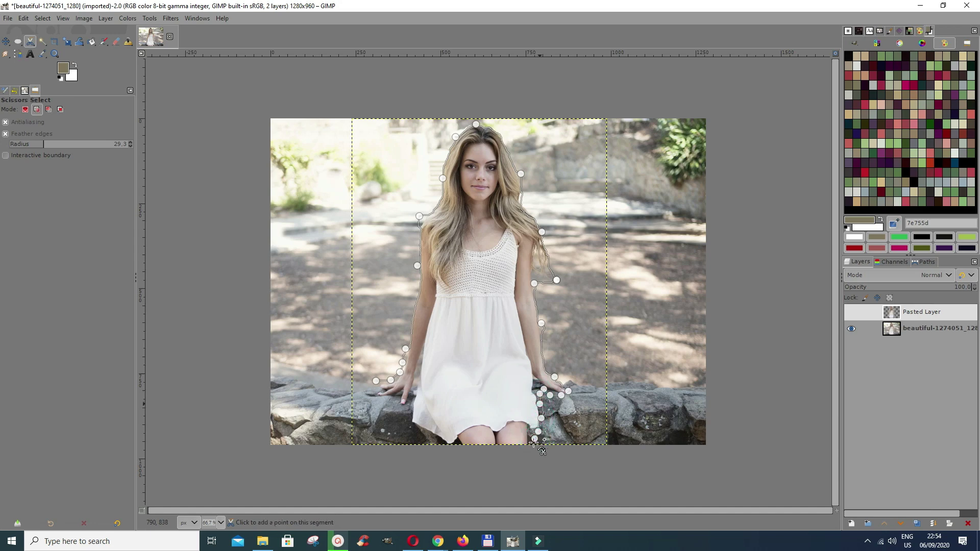
left_click(534, 442)
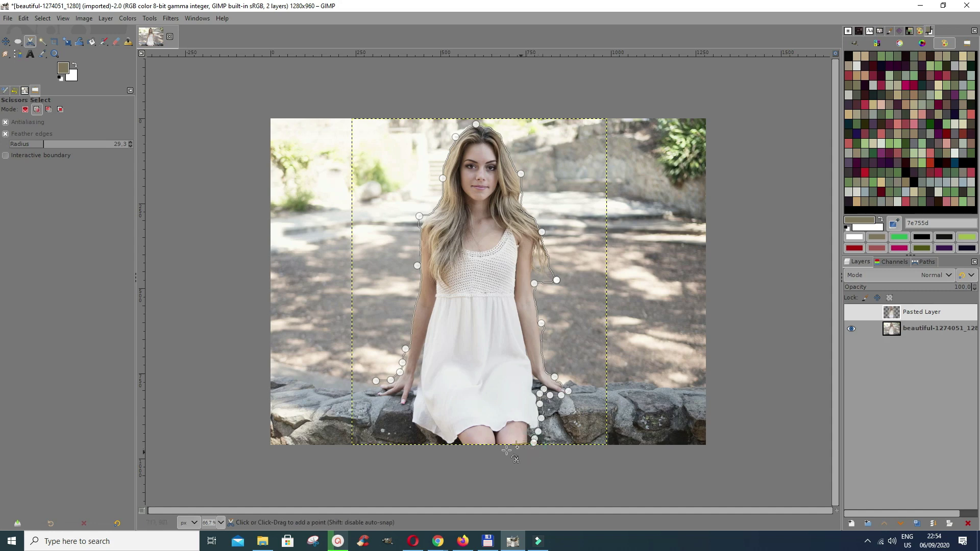
Run the scissors outline below the knees and along the dress hem, remove the misplaced point and close it at the starting hand.
left_click(442, 444)
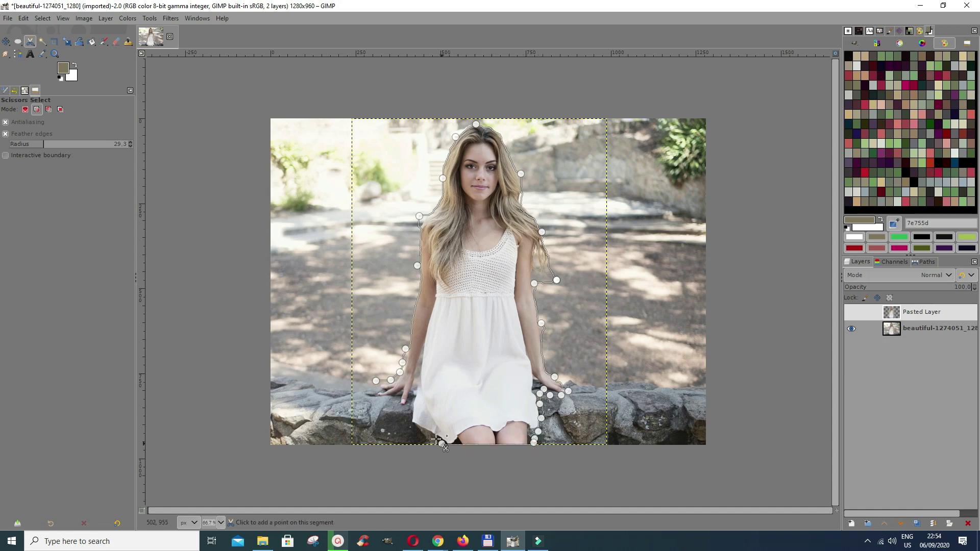
left_click(409, 423)
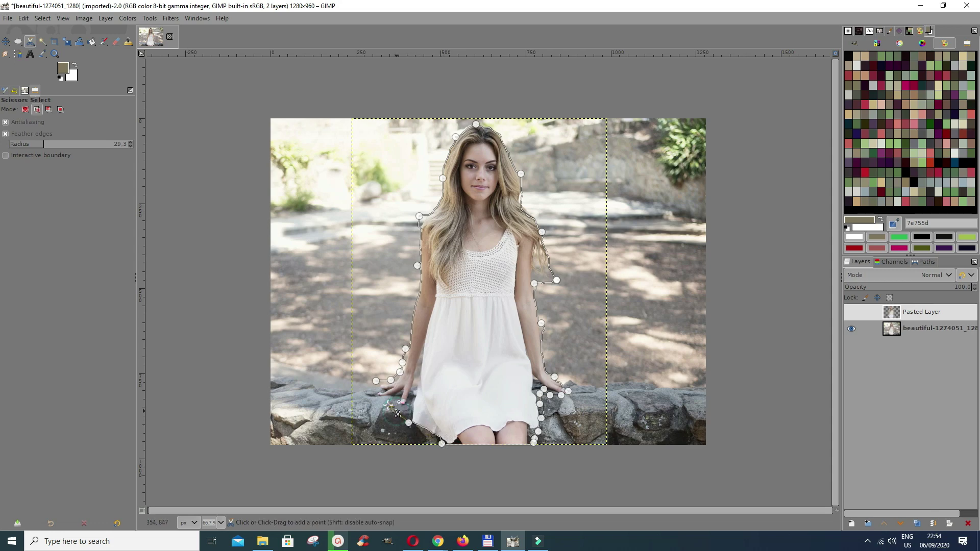
left_click(371, 394)
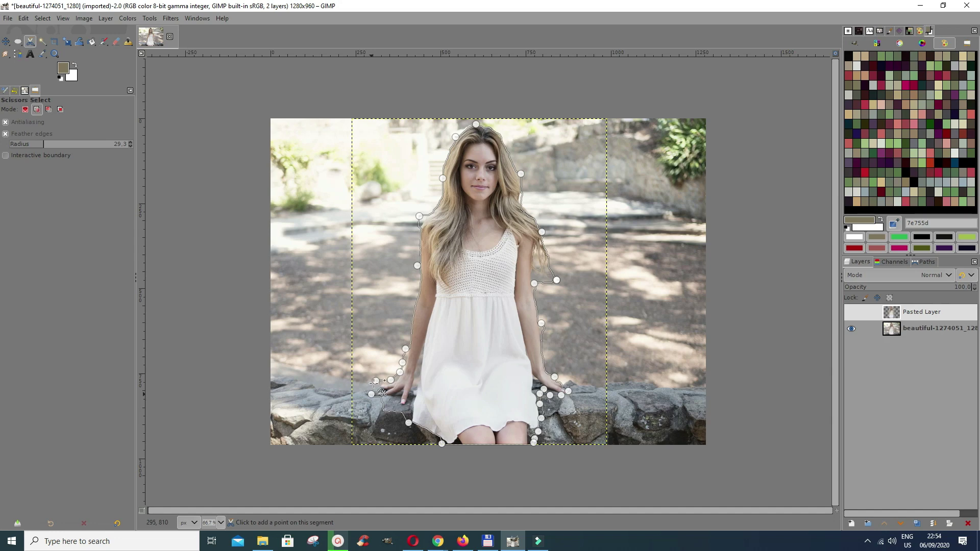
left_click_drag(371, 395, 394, 418)
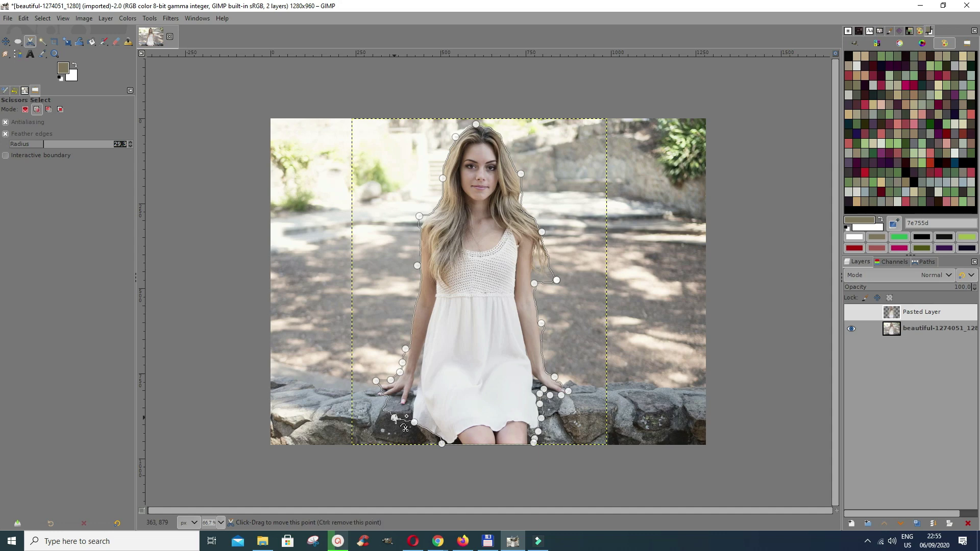
left_click(395, 418, "ctrl")
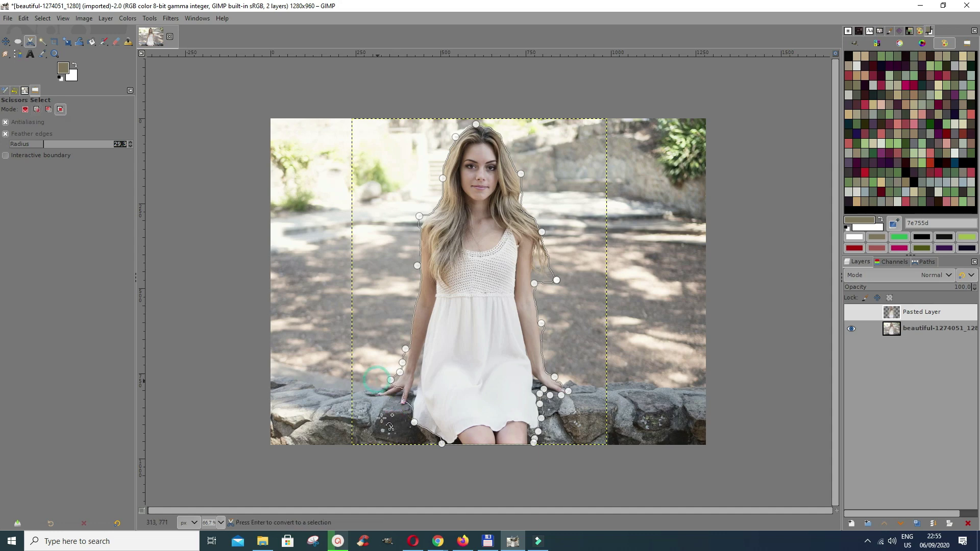
Add and reposition outline points beneath the starting hand so they follow its fingers, and convert the outline to a selection.
left_click_drag(403, 391, 399, 420)
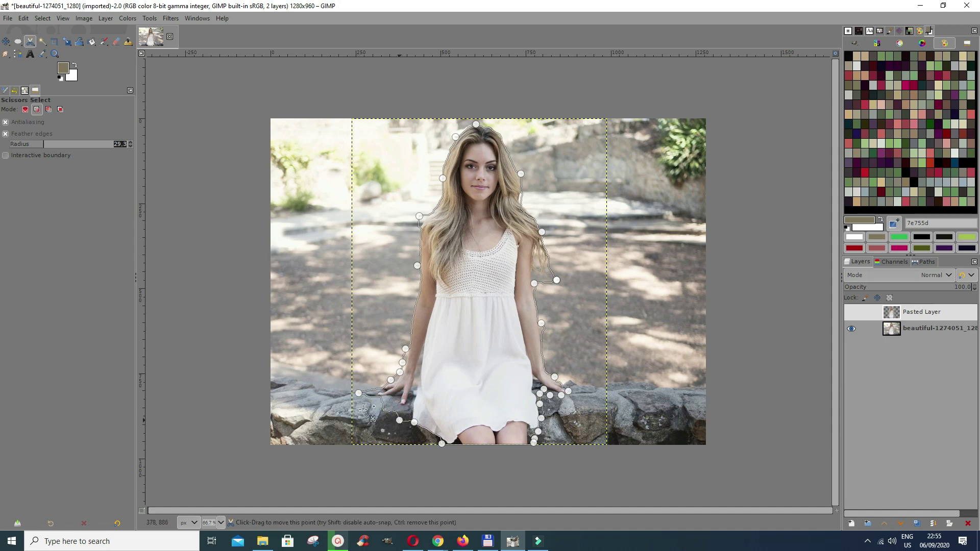
left_click(377, 406)
left_click_drag(384, 389, 377, 381)
left_click(393, 408)
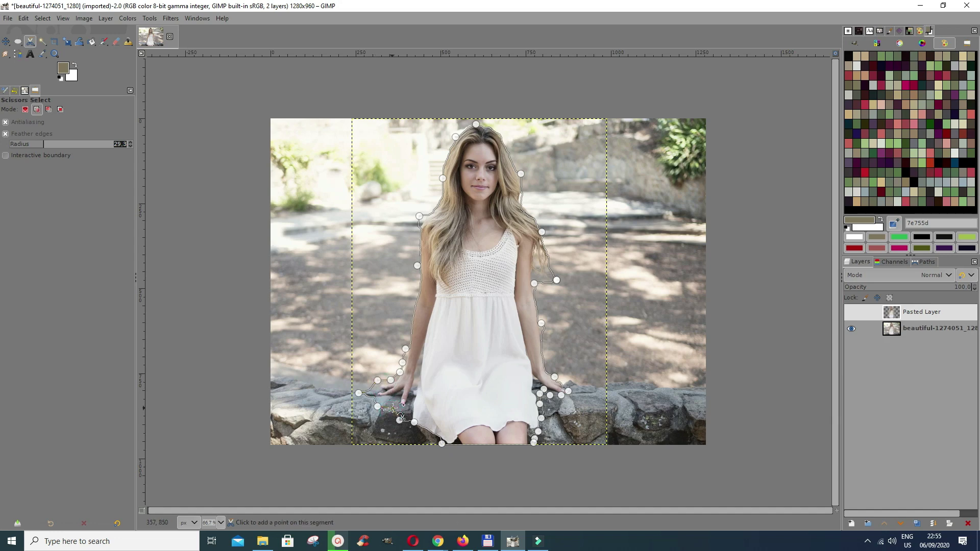
left_click(359, 393)
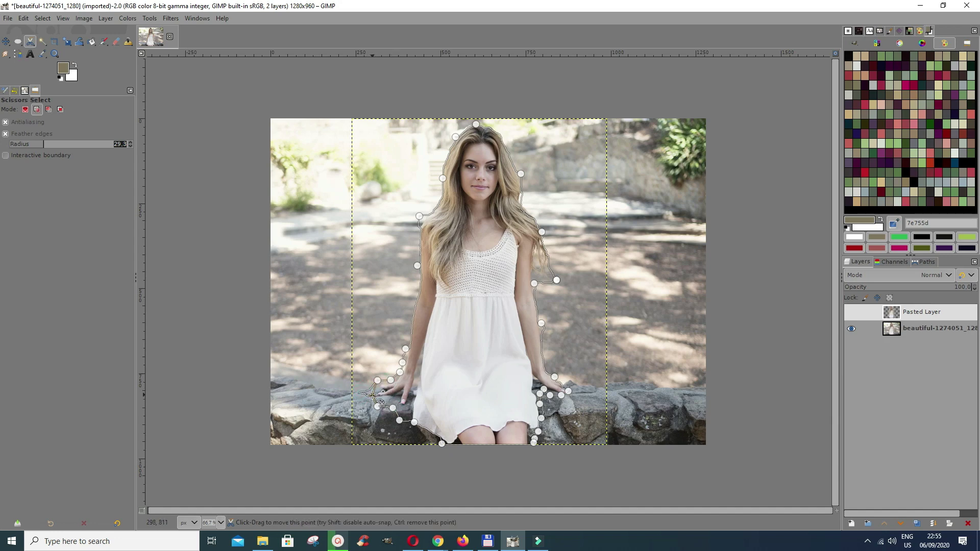
left_click_drag(373, 398, 372, 396)
left_click_drag(399, 420, 381, 405)
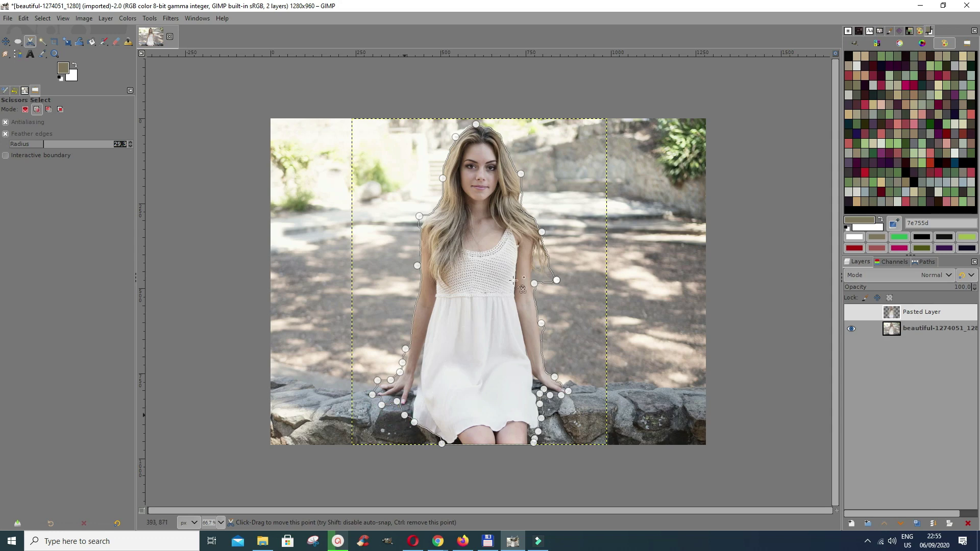
left_click(486, 310)
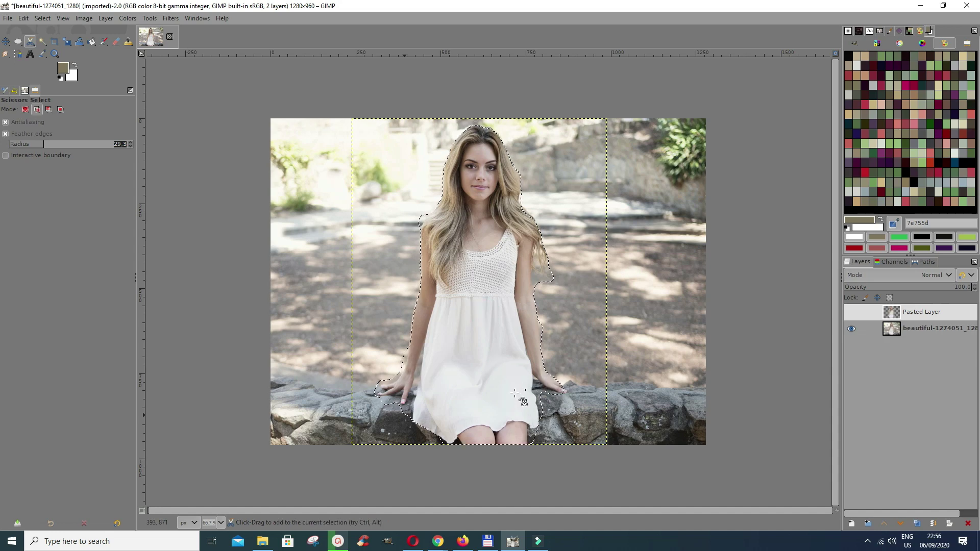
Copy the area inside the scissors selection around the woman and paste it as a new layer.
right_click(463, 277)
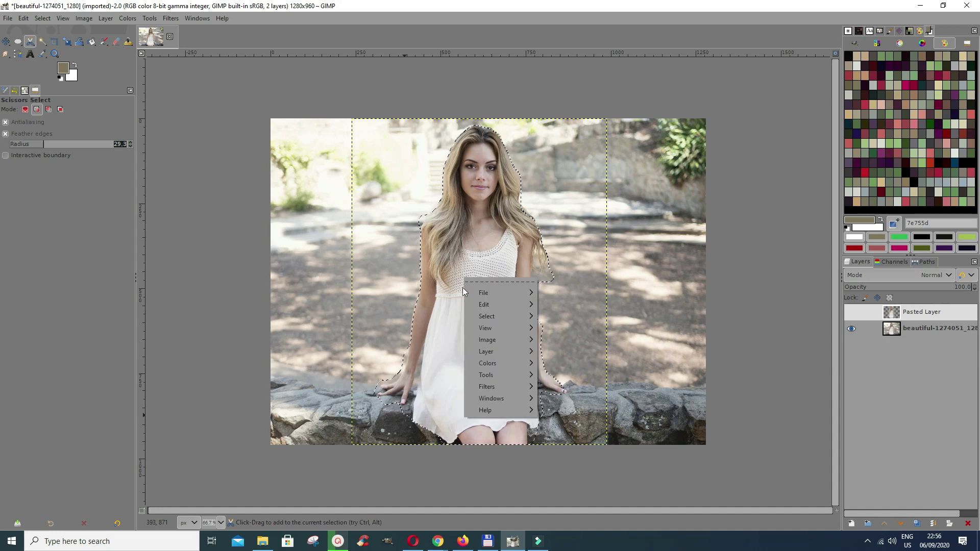
mouse_move(487, 306)
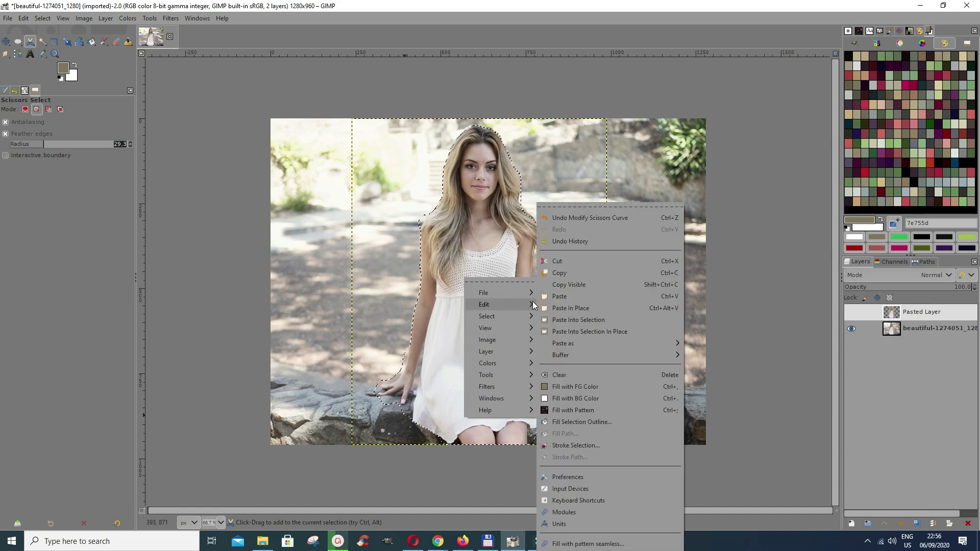
left_click(561, 274)
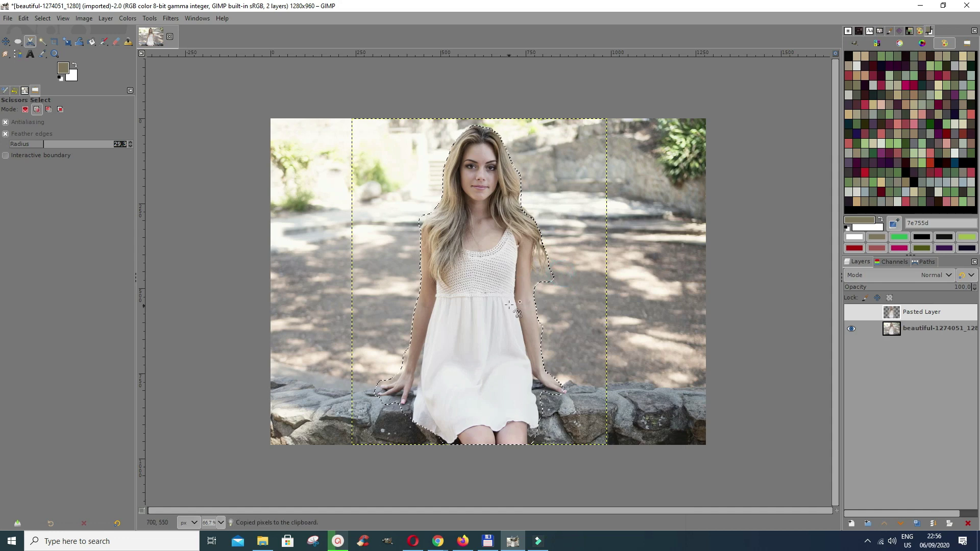
right_click(506, 296)
mouse_move(526, 326)
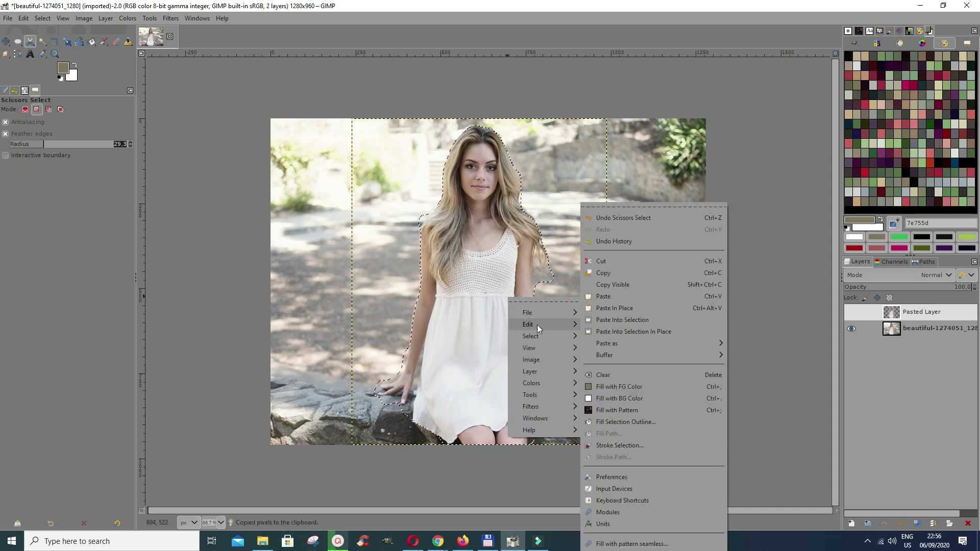
mouse_move(642, 341)
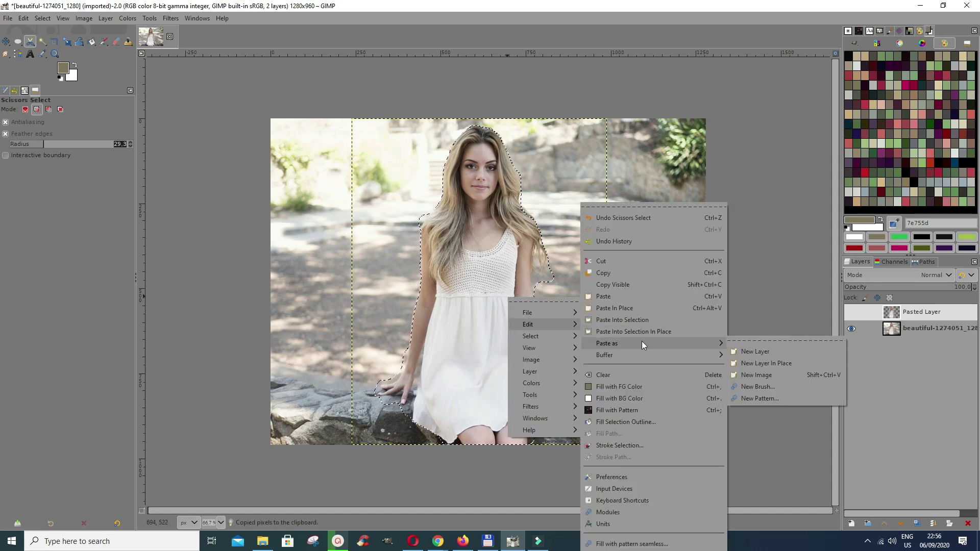
left_click(755, 351)
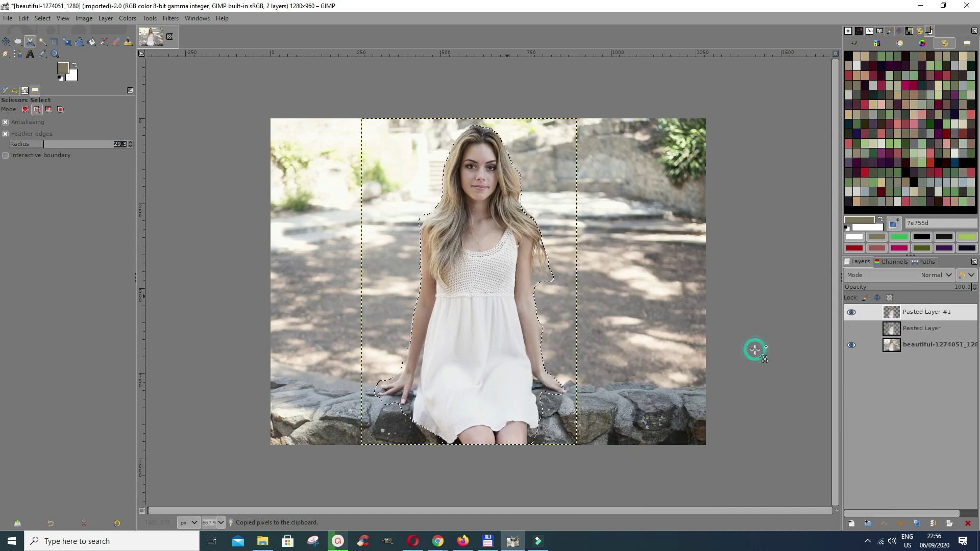
Hide the original photo layer and clear the selection around the cut-out woman.
left_click(852, 345)
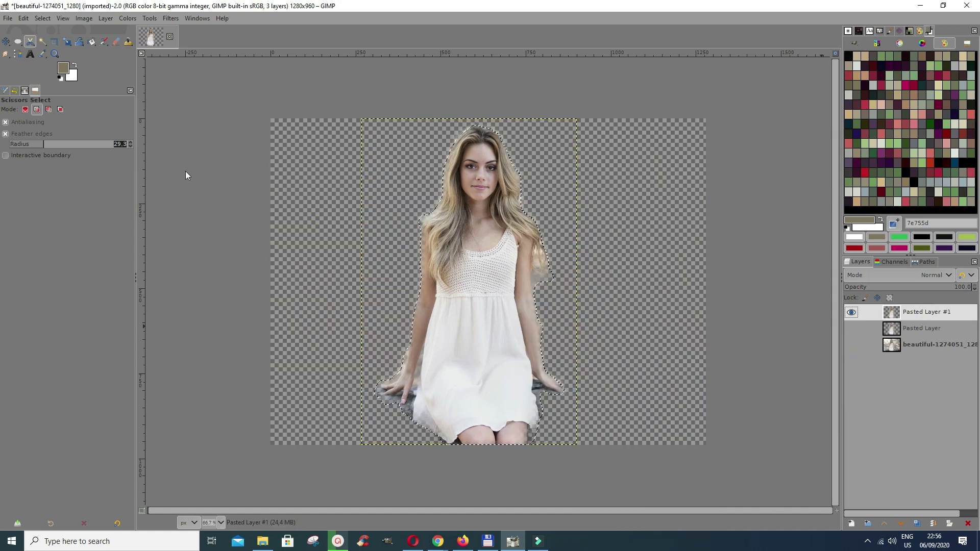
left_click(42, 18)
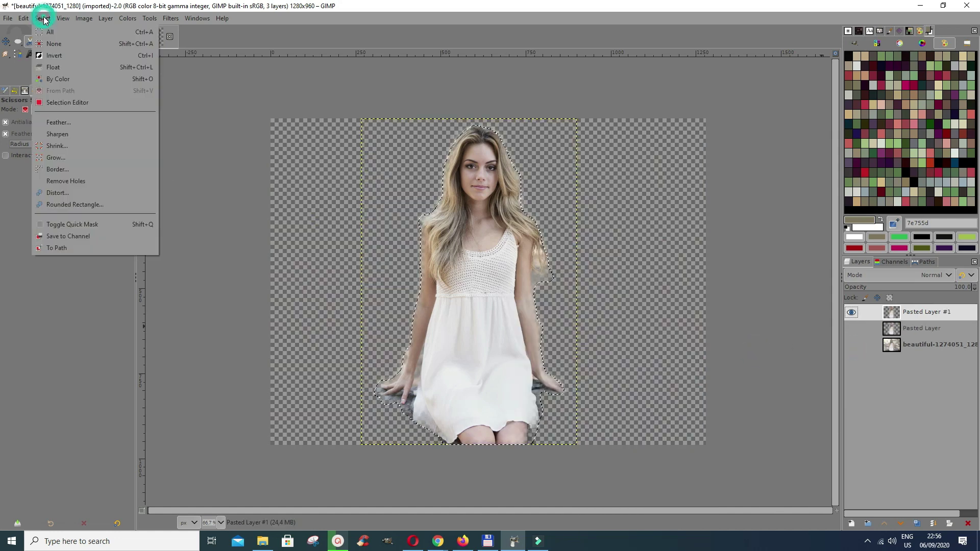
left_click(48, 44)
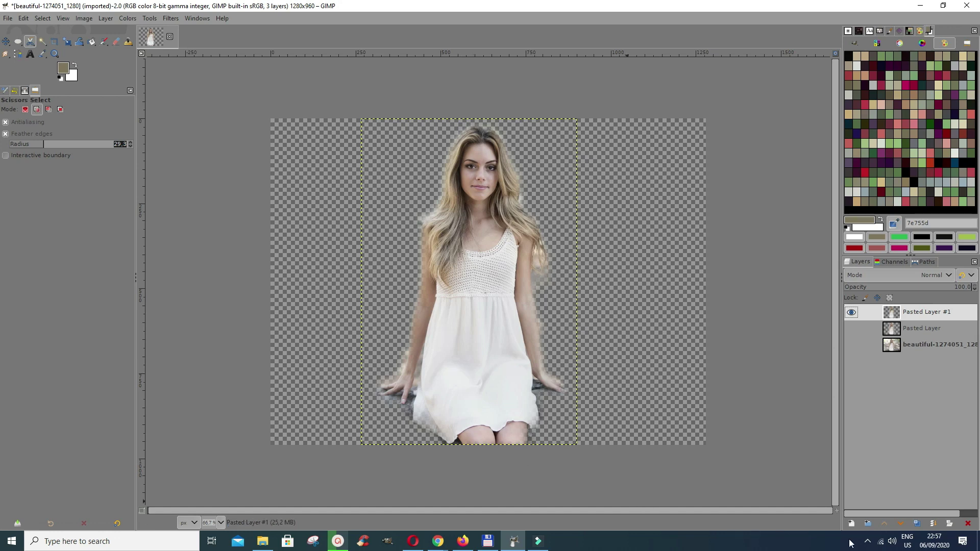
left_click(868, 541)
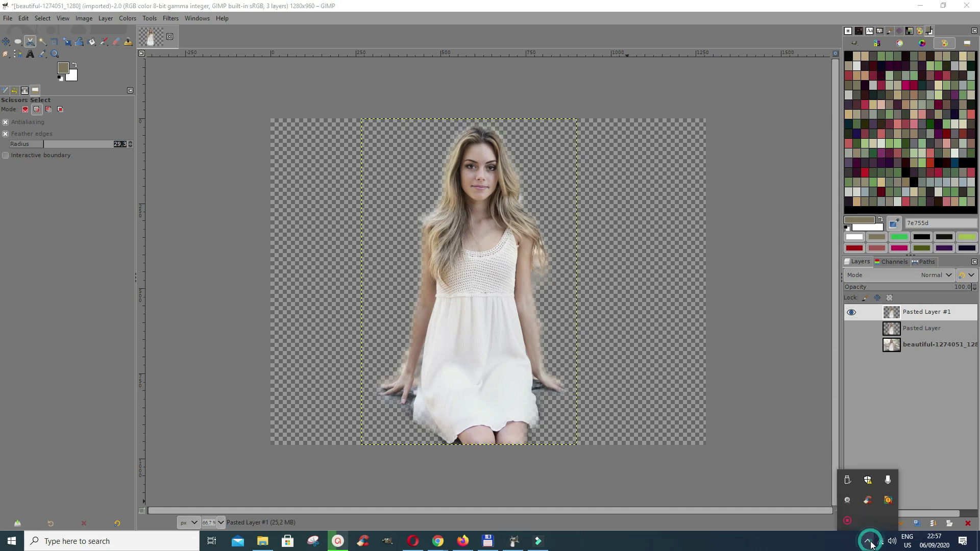
right_click(847, 524)
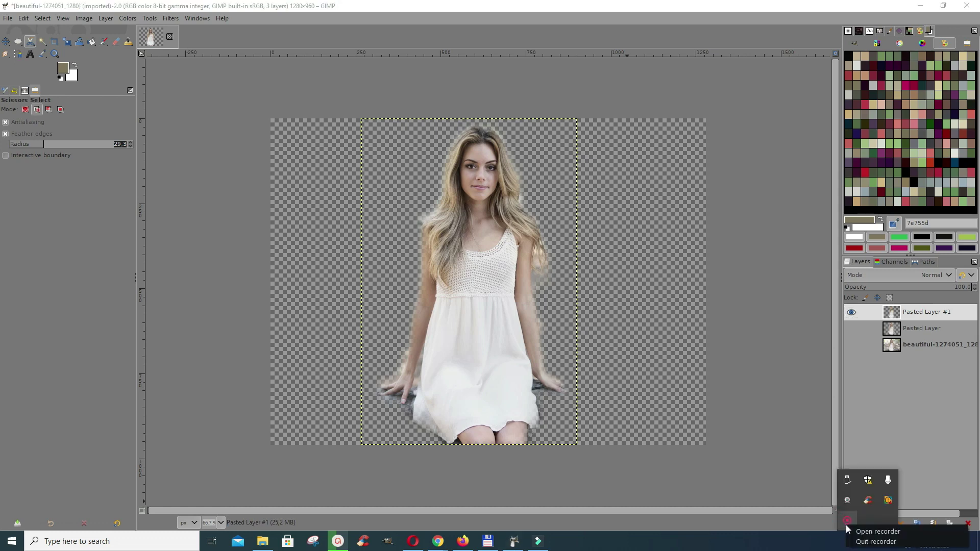